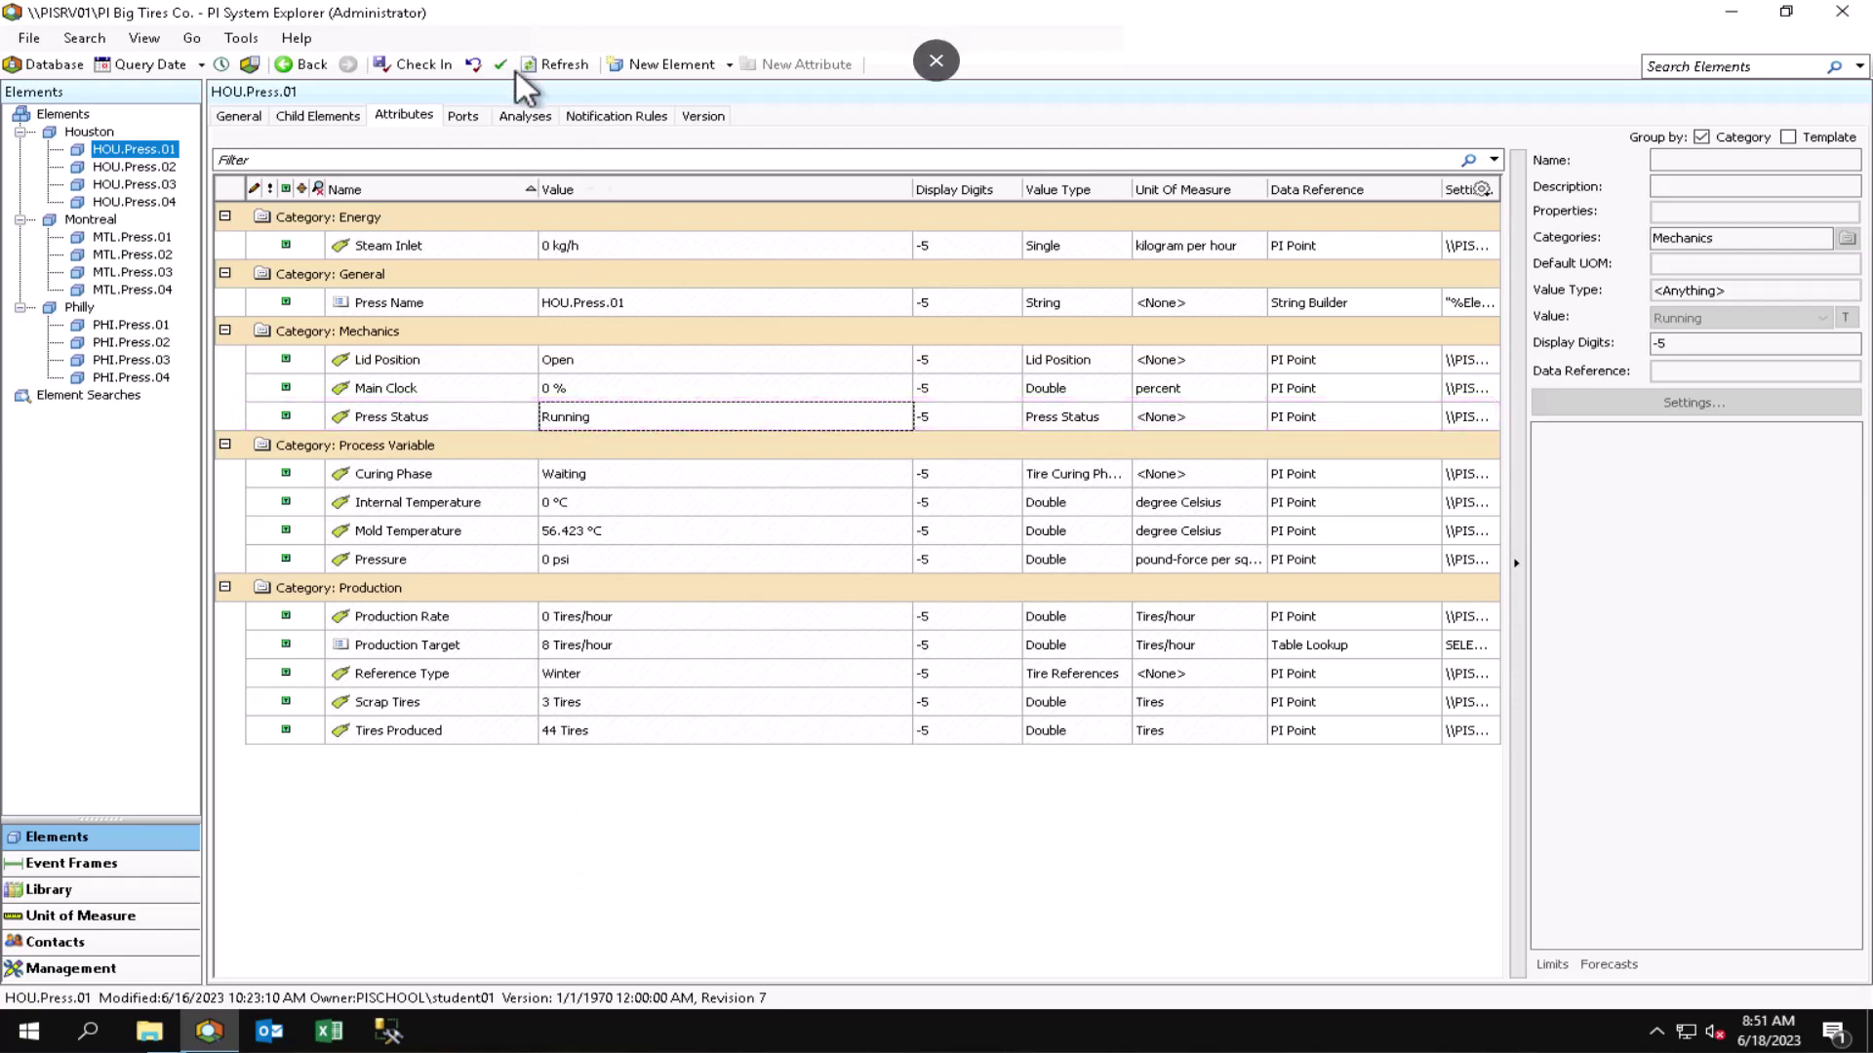
- Display HOU.Press.01's Downtime analysis, which writes an impact label to Downtime Log Entry
click(534, 119)
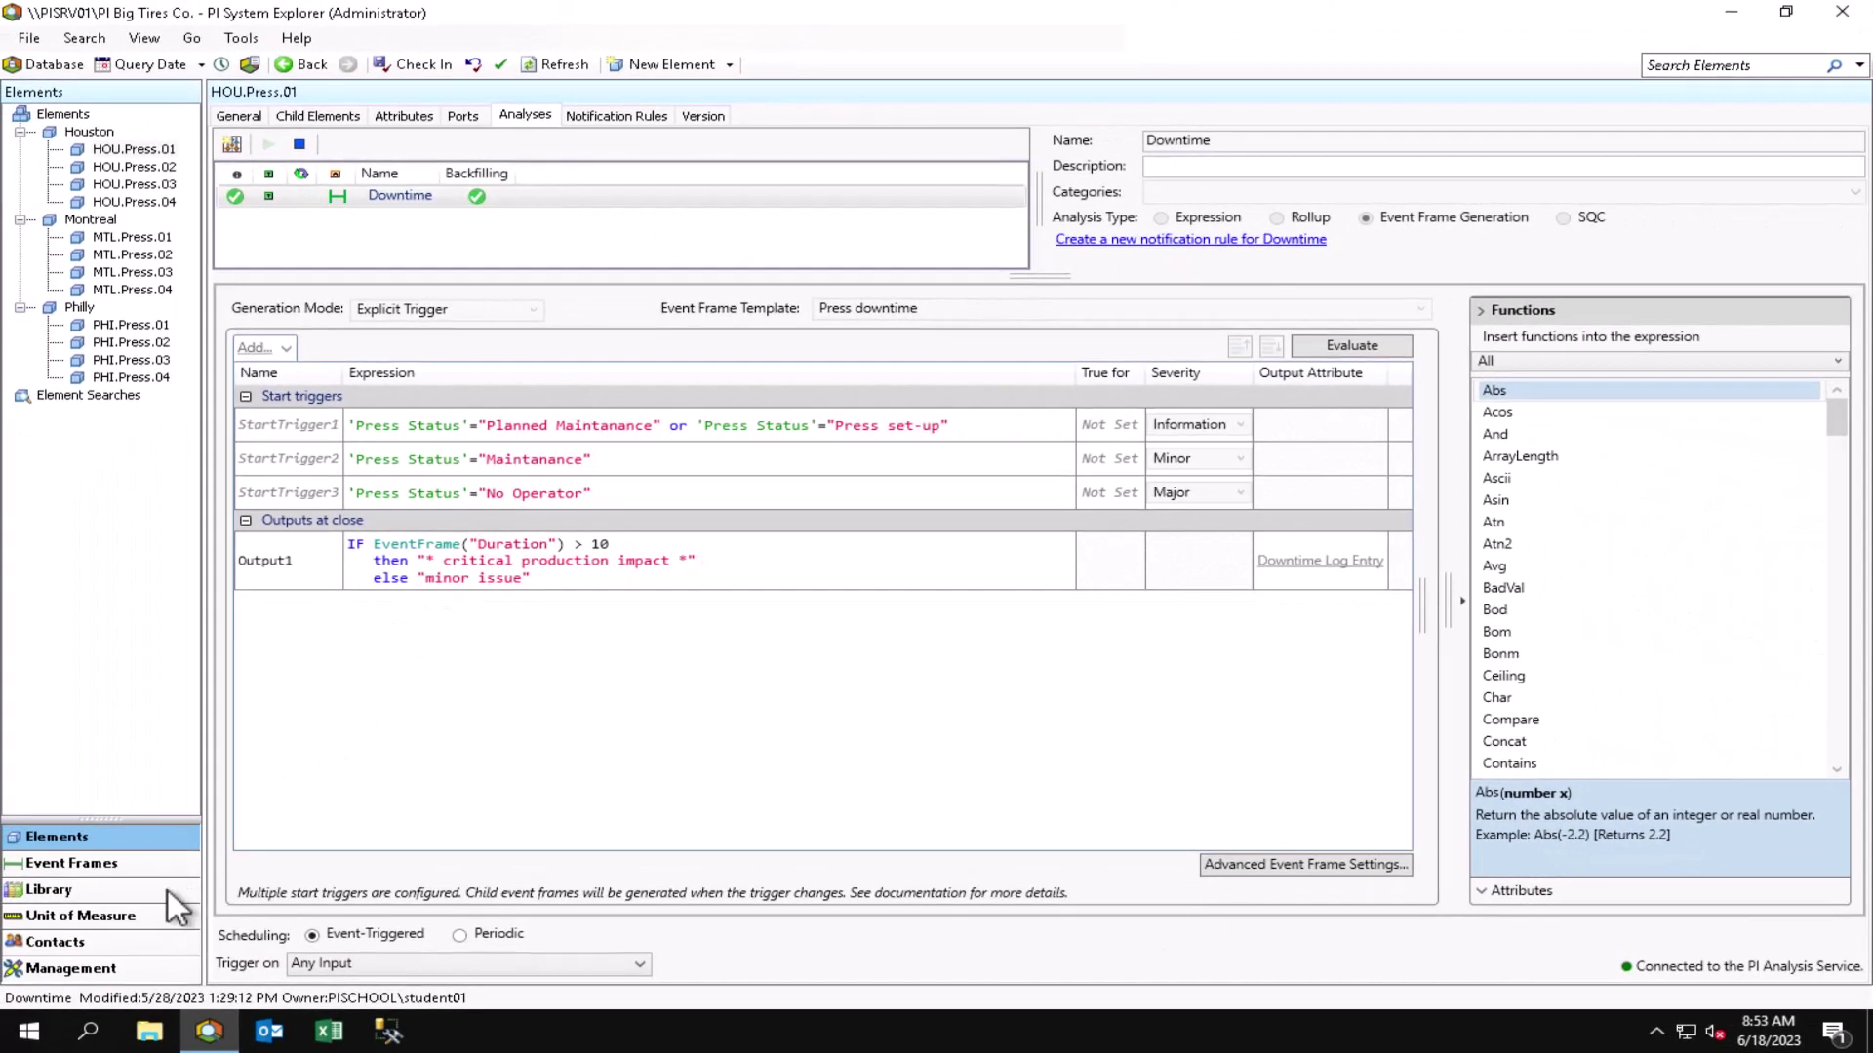
- Verify the Press template and HOU.Press.01 have no notification rules, then return to Library
click(169, 891)
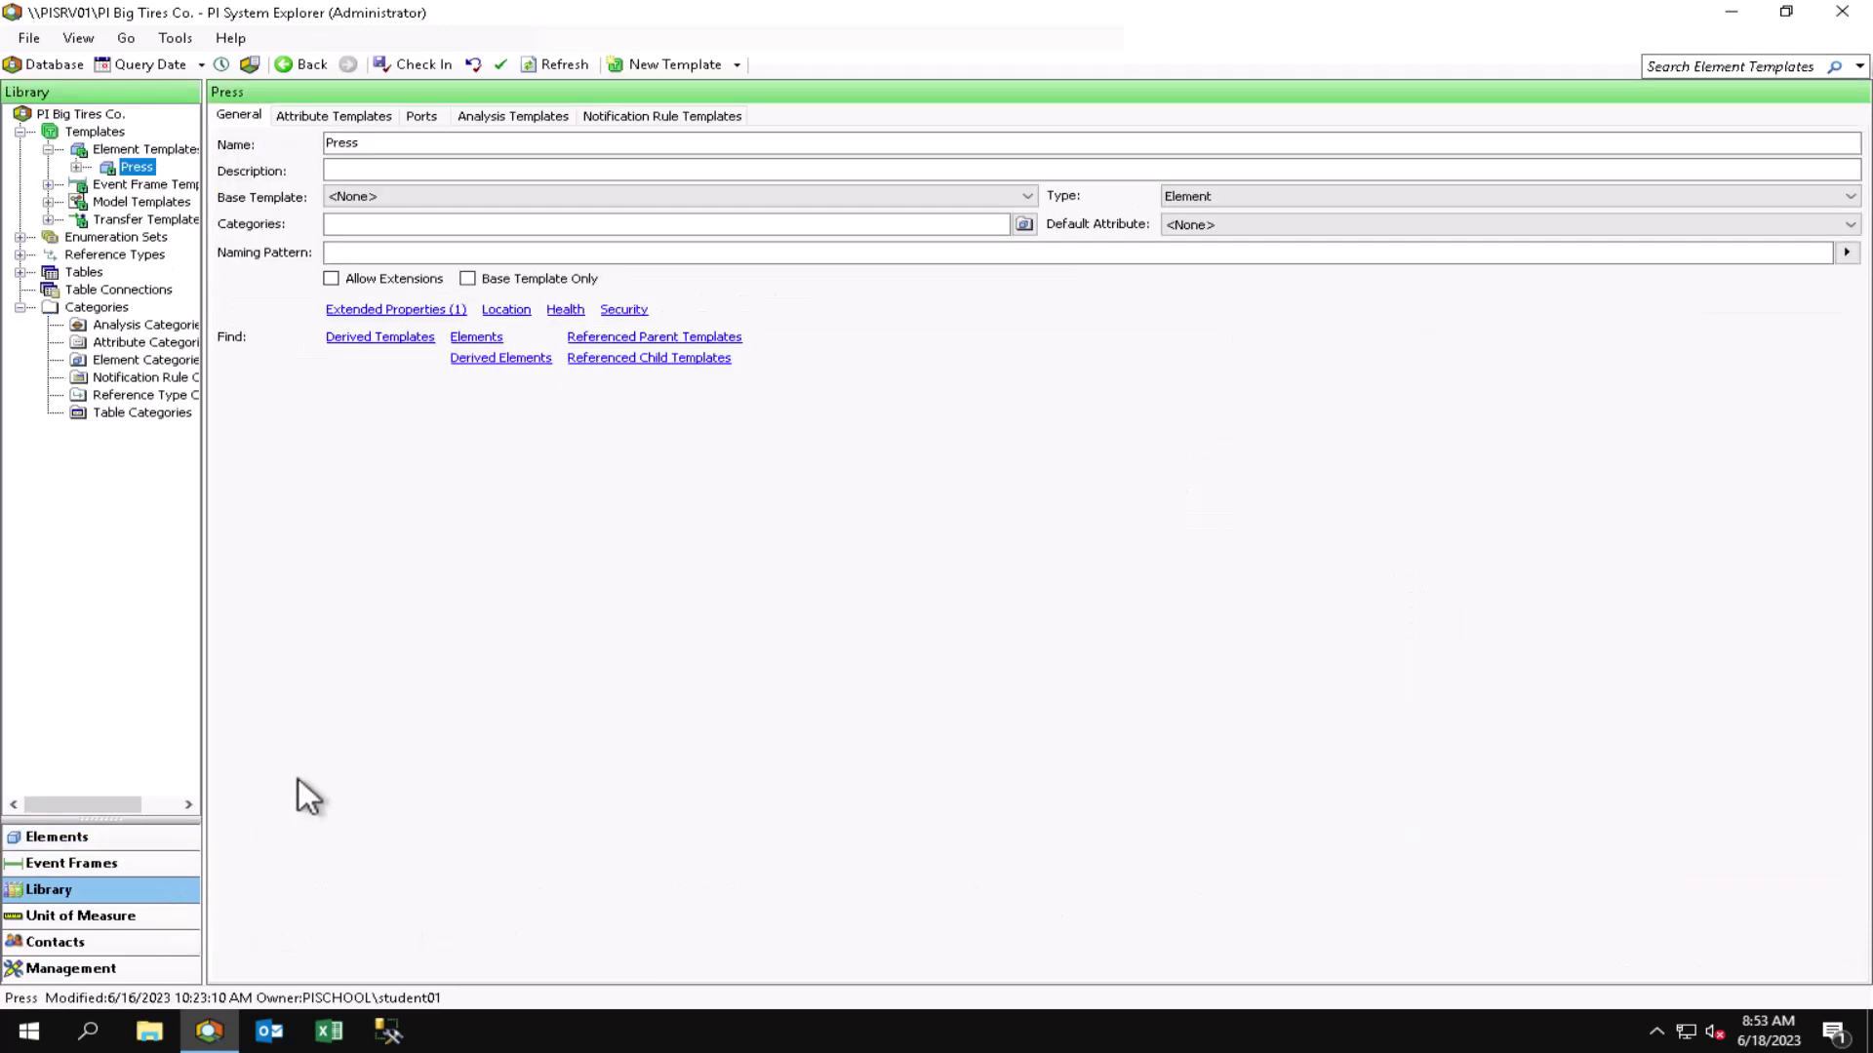
click(687, 116)
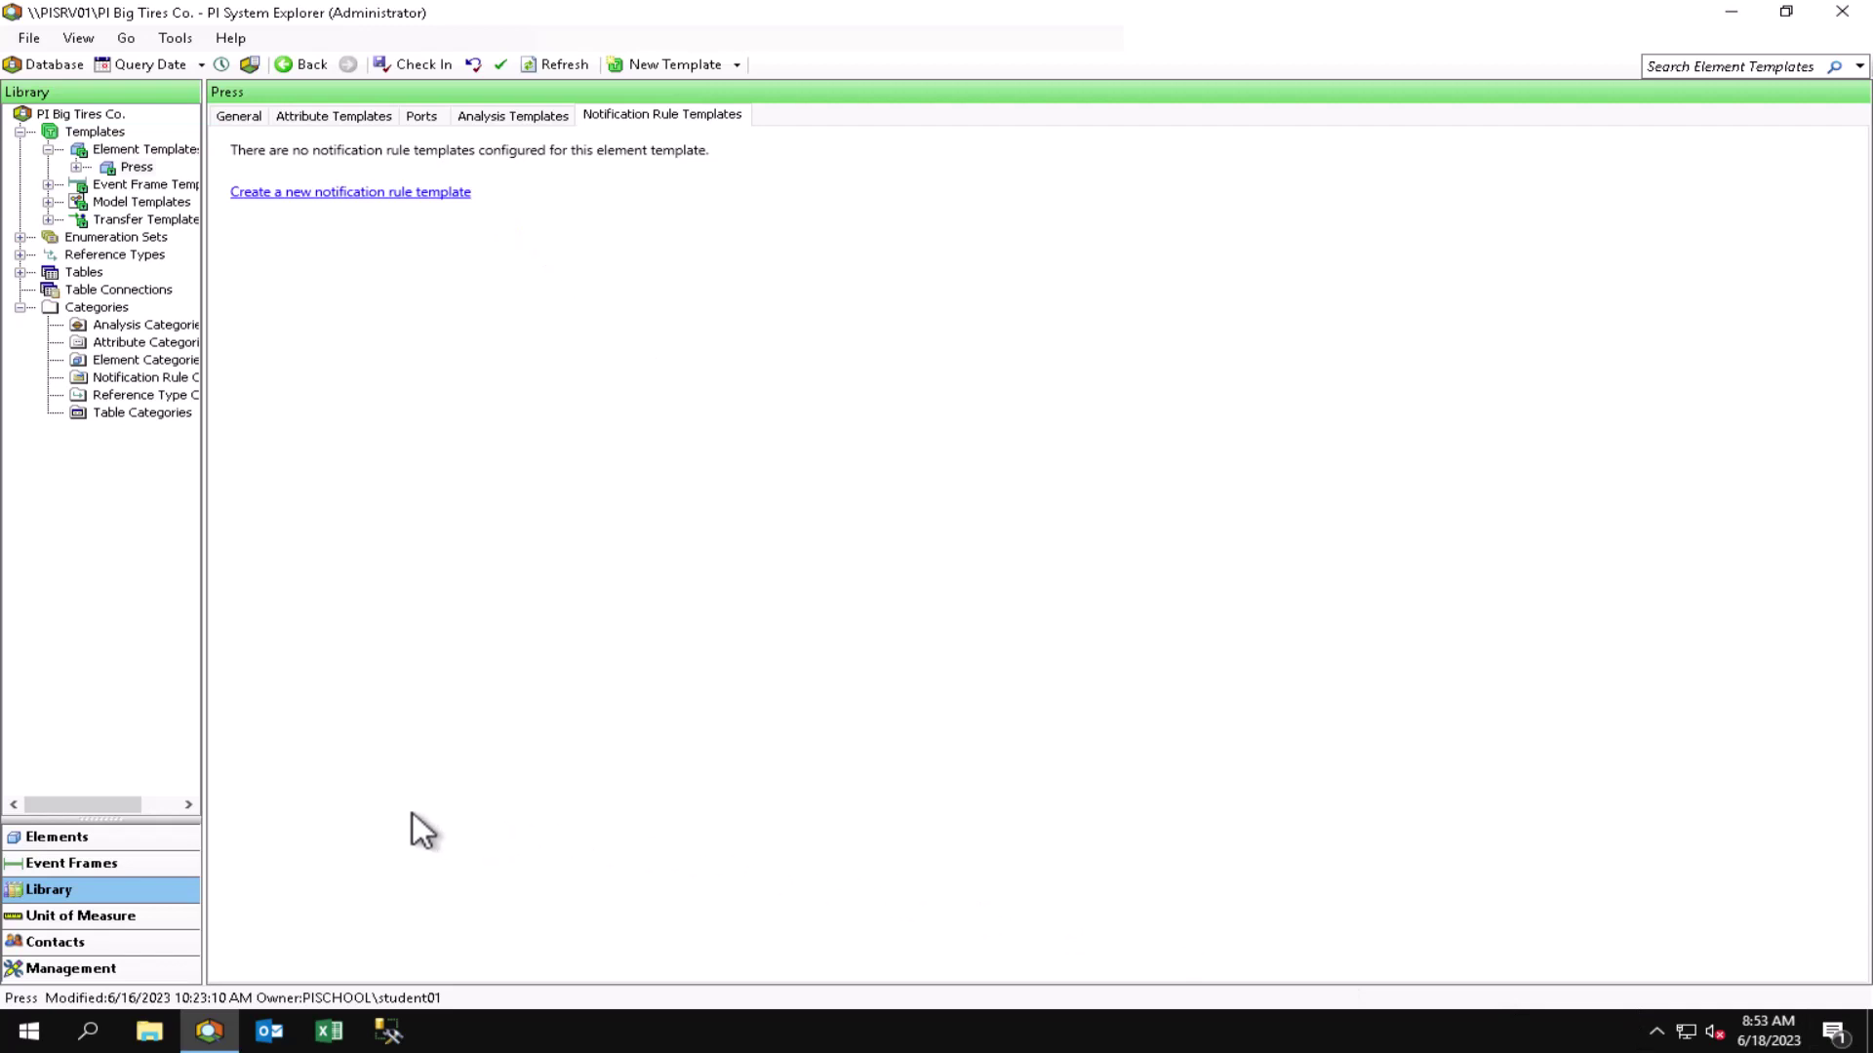
click(174, 839)
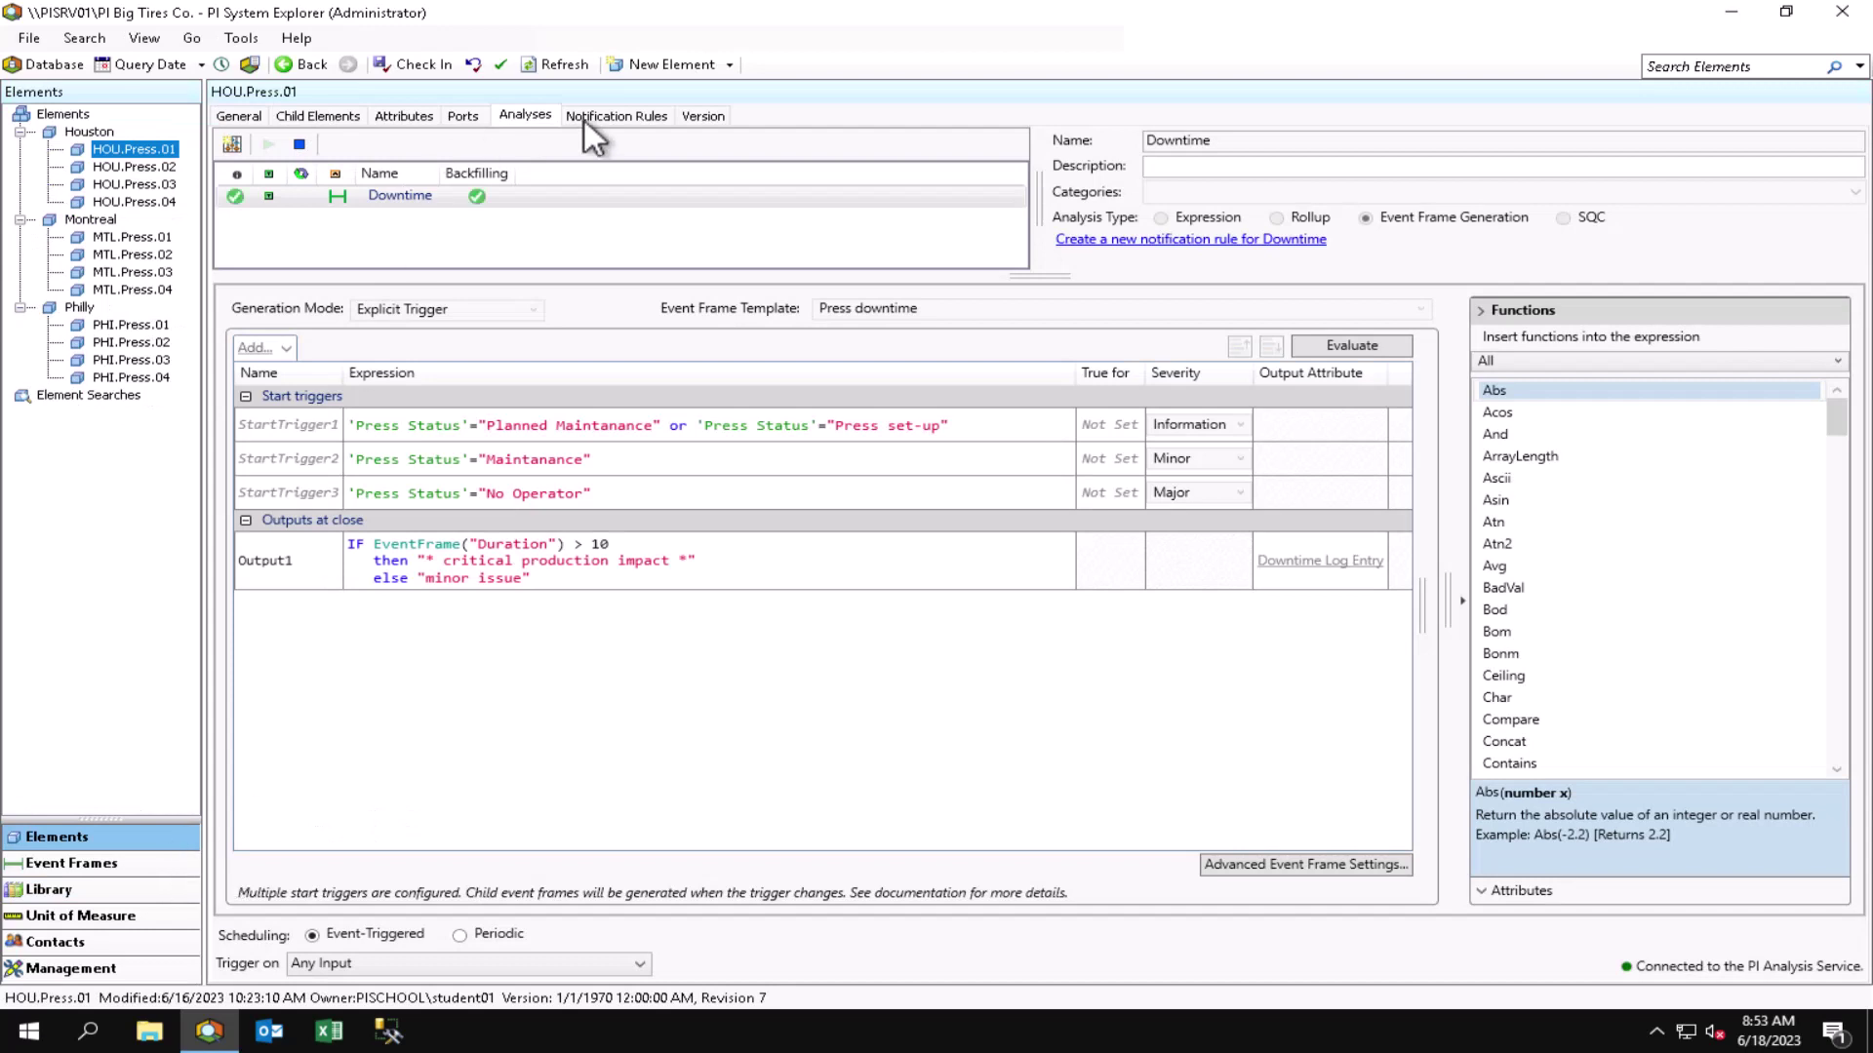
click(620, 119)
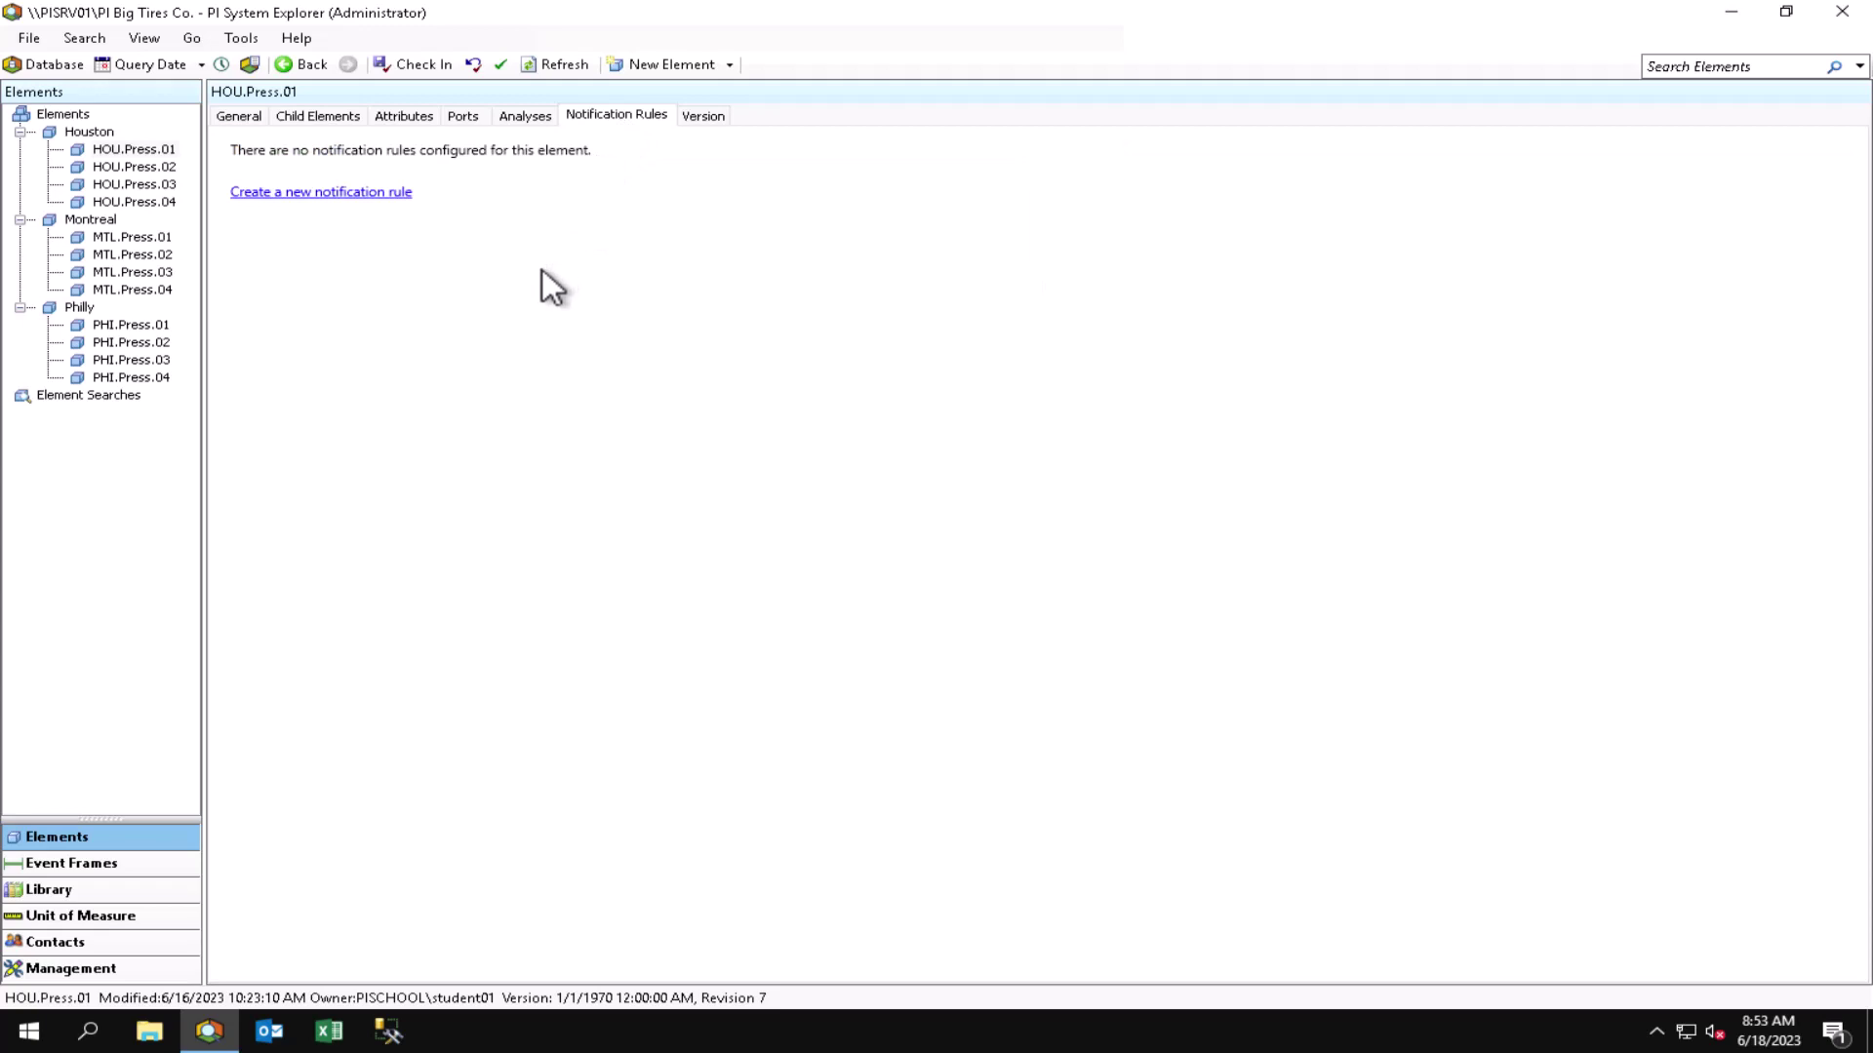
click(156, 889)
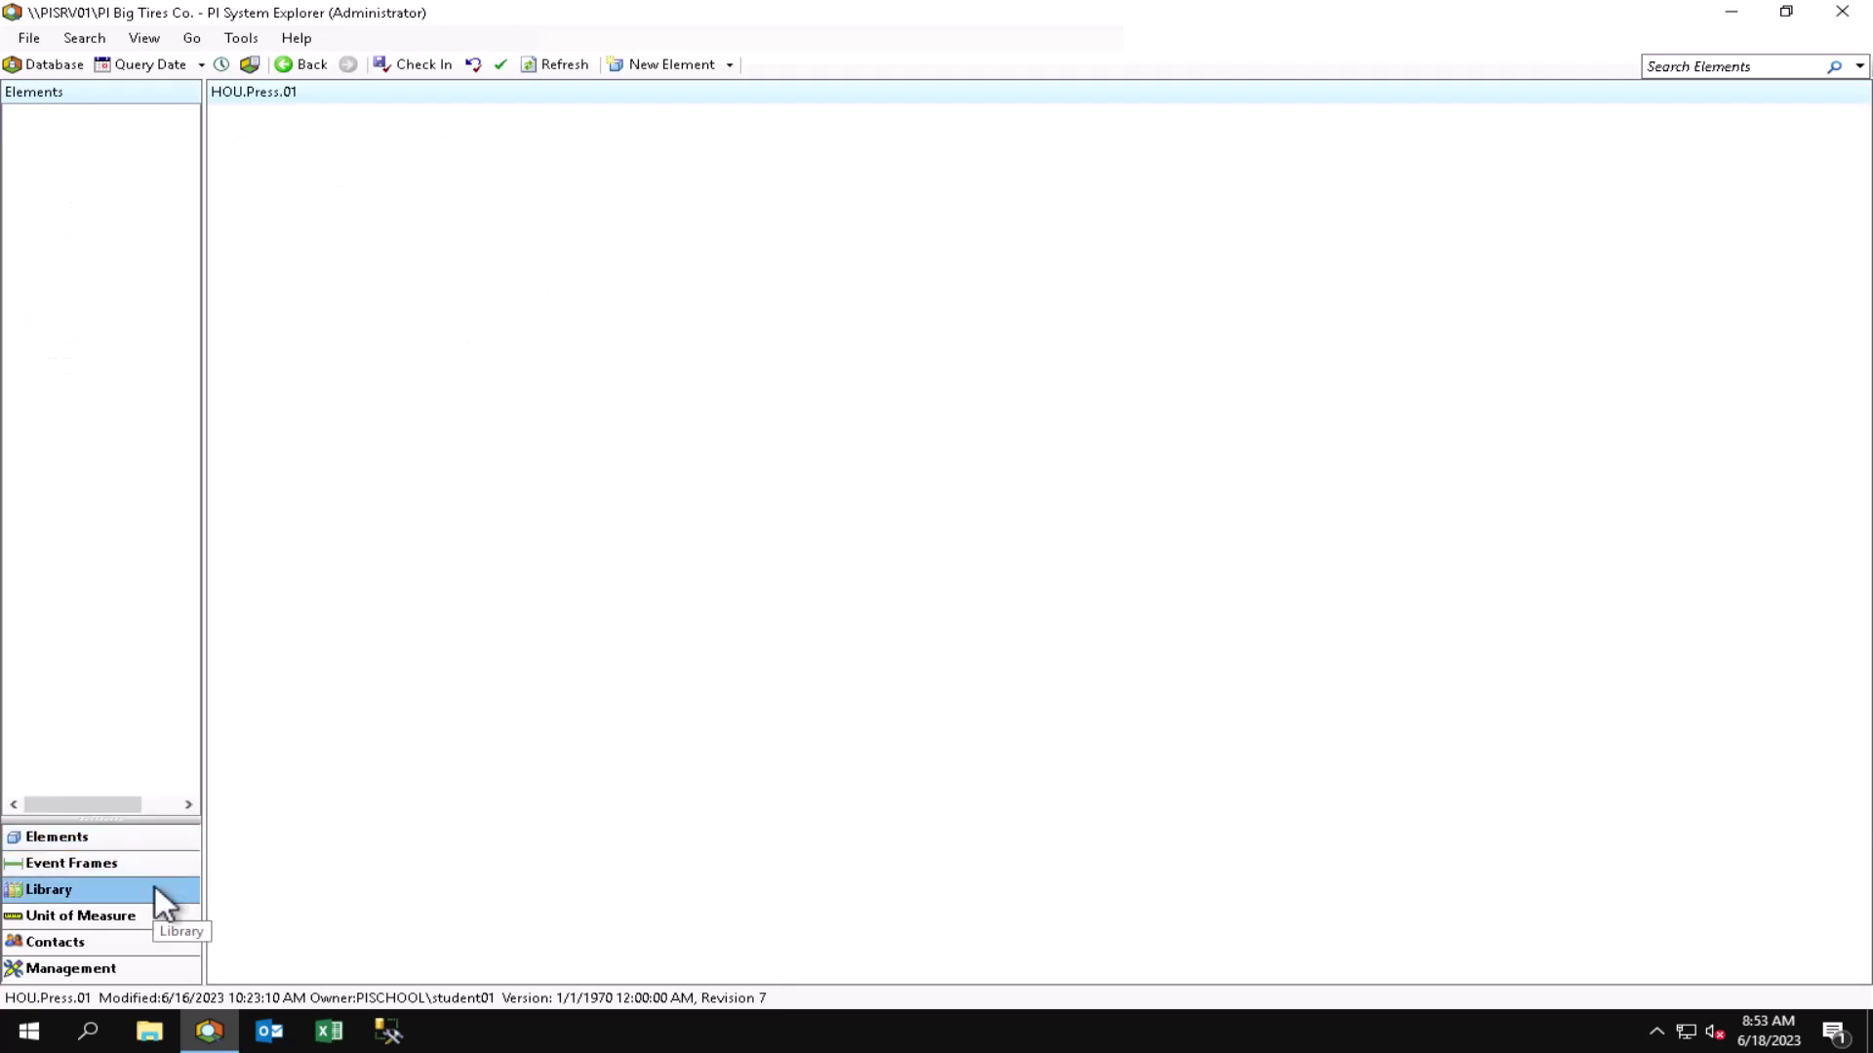
- Create a notification rule template for the Press template's Downtime analysis
click(535, 115)
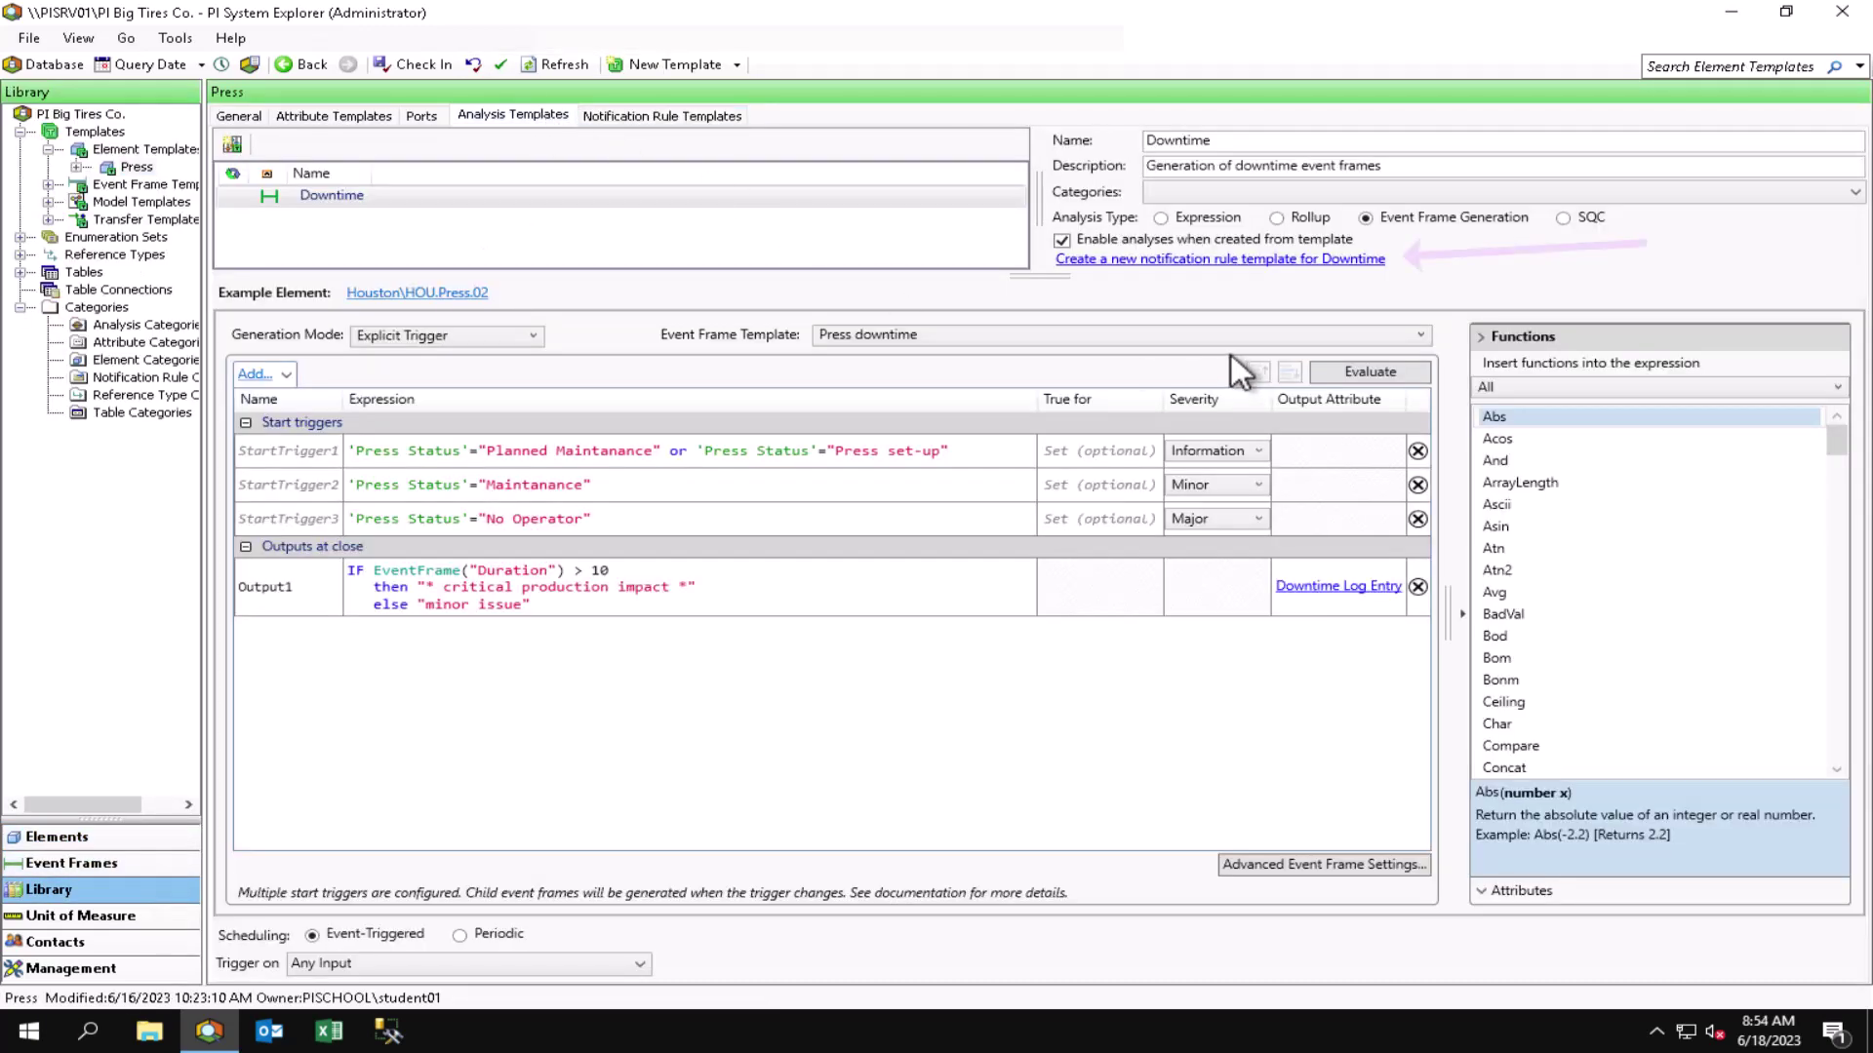
click(1255, 262)
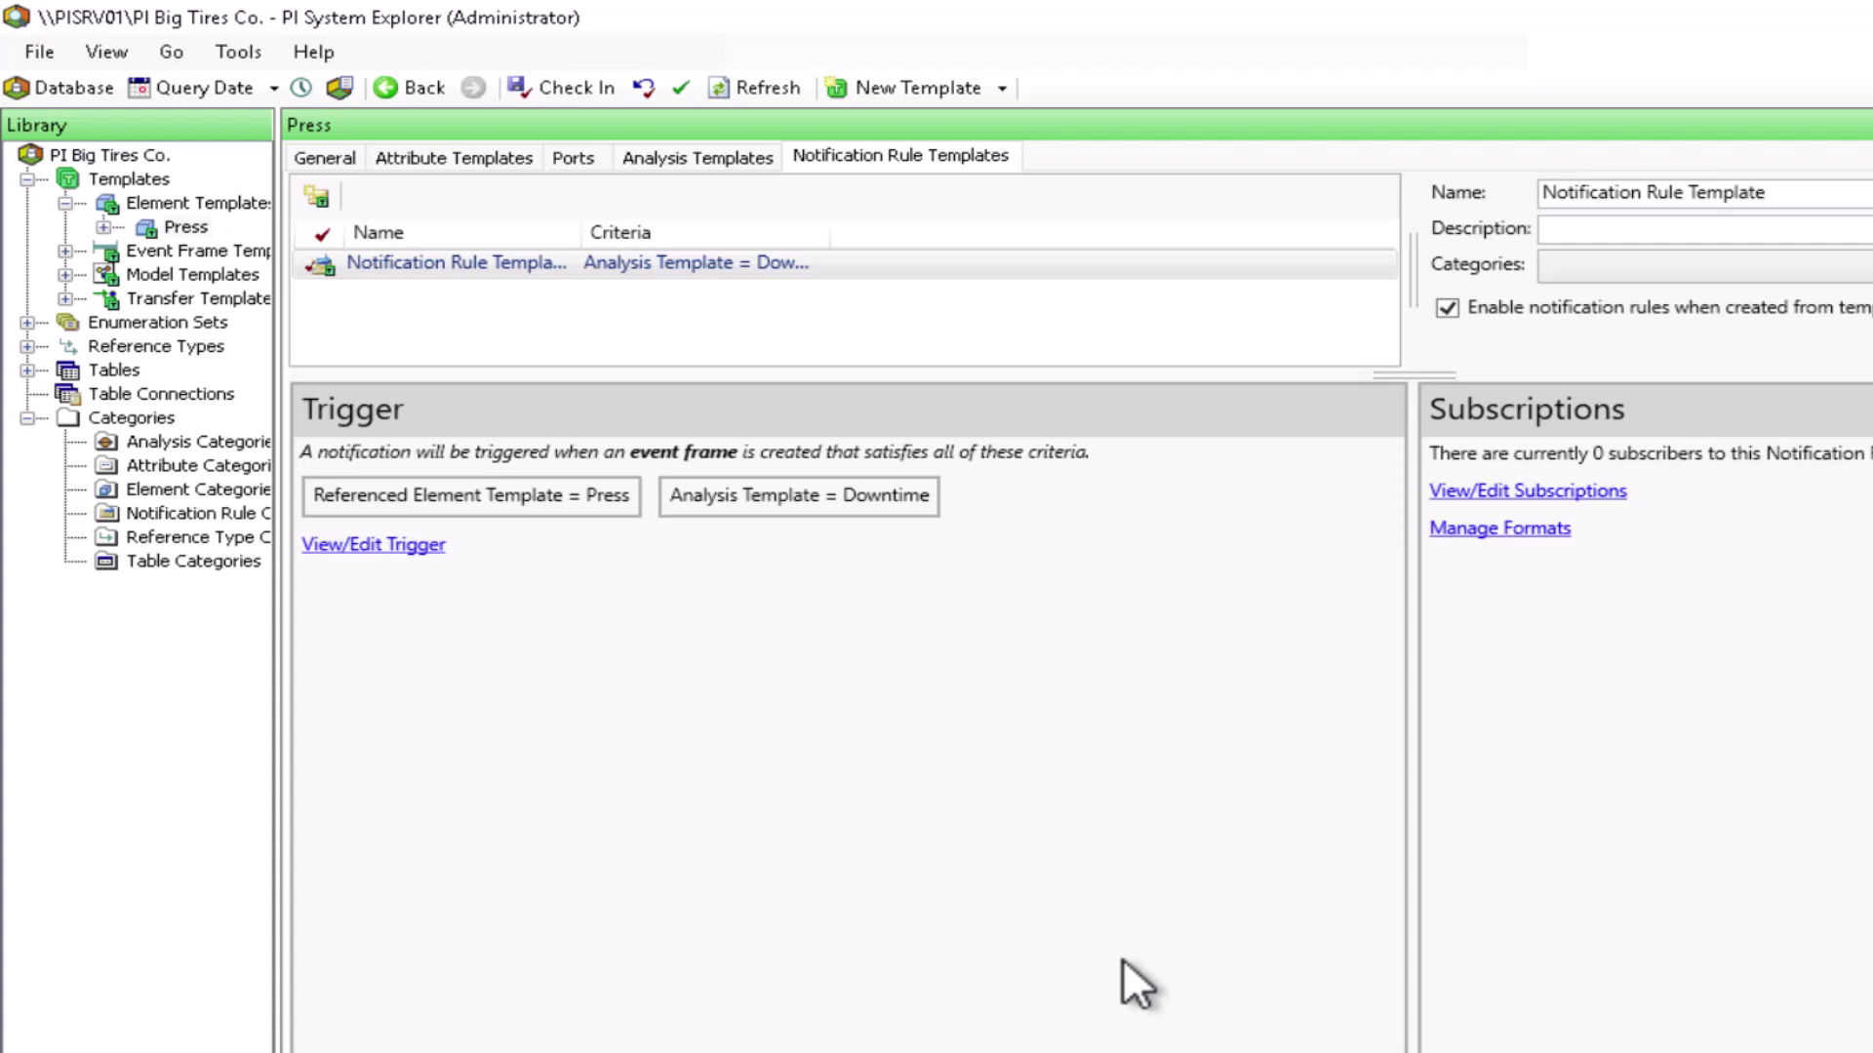
click(420, 545)
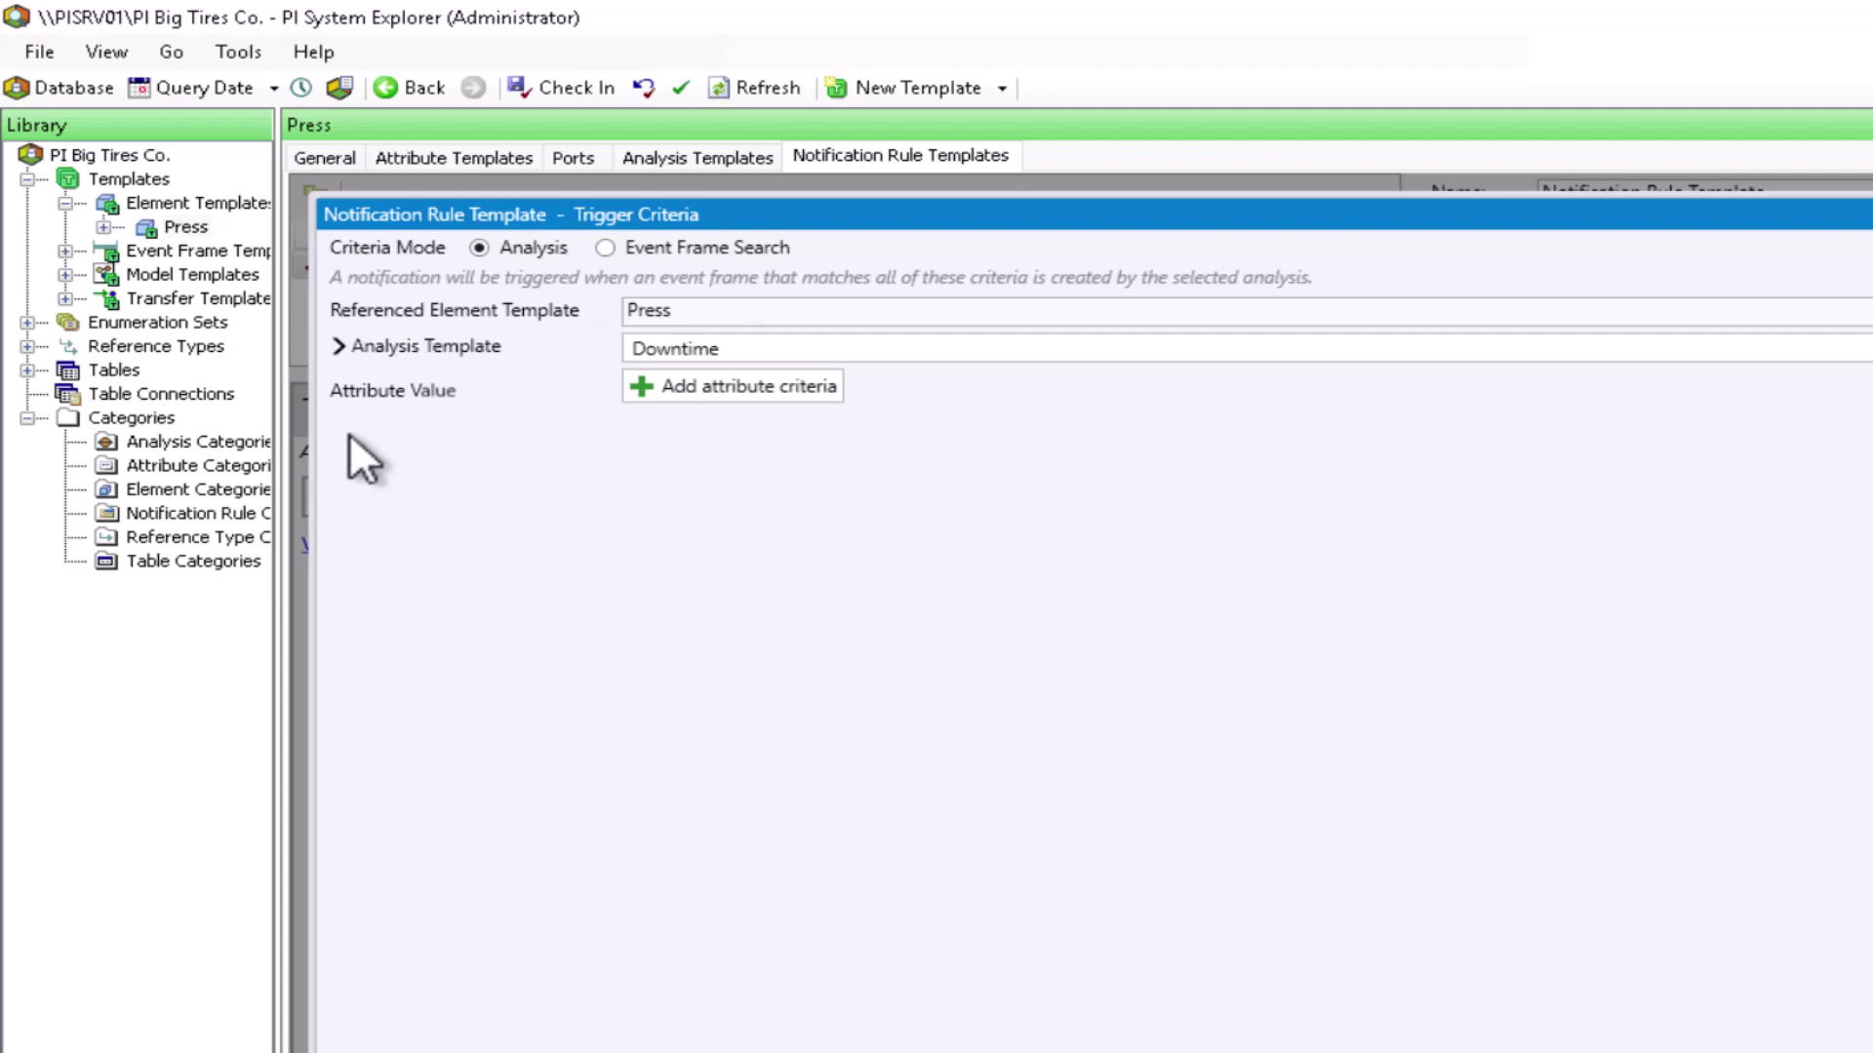
click(340, 350)
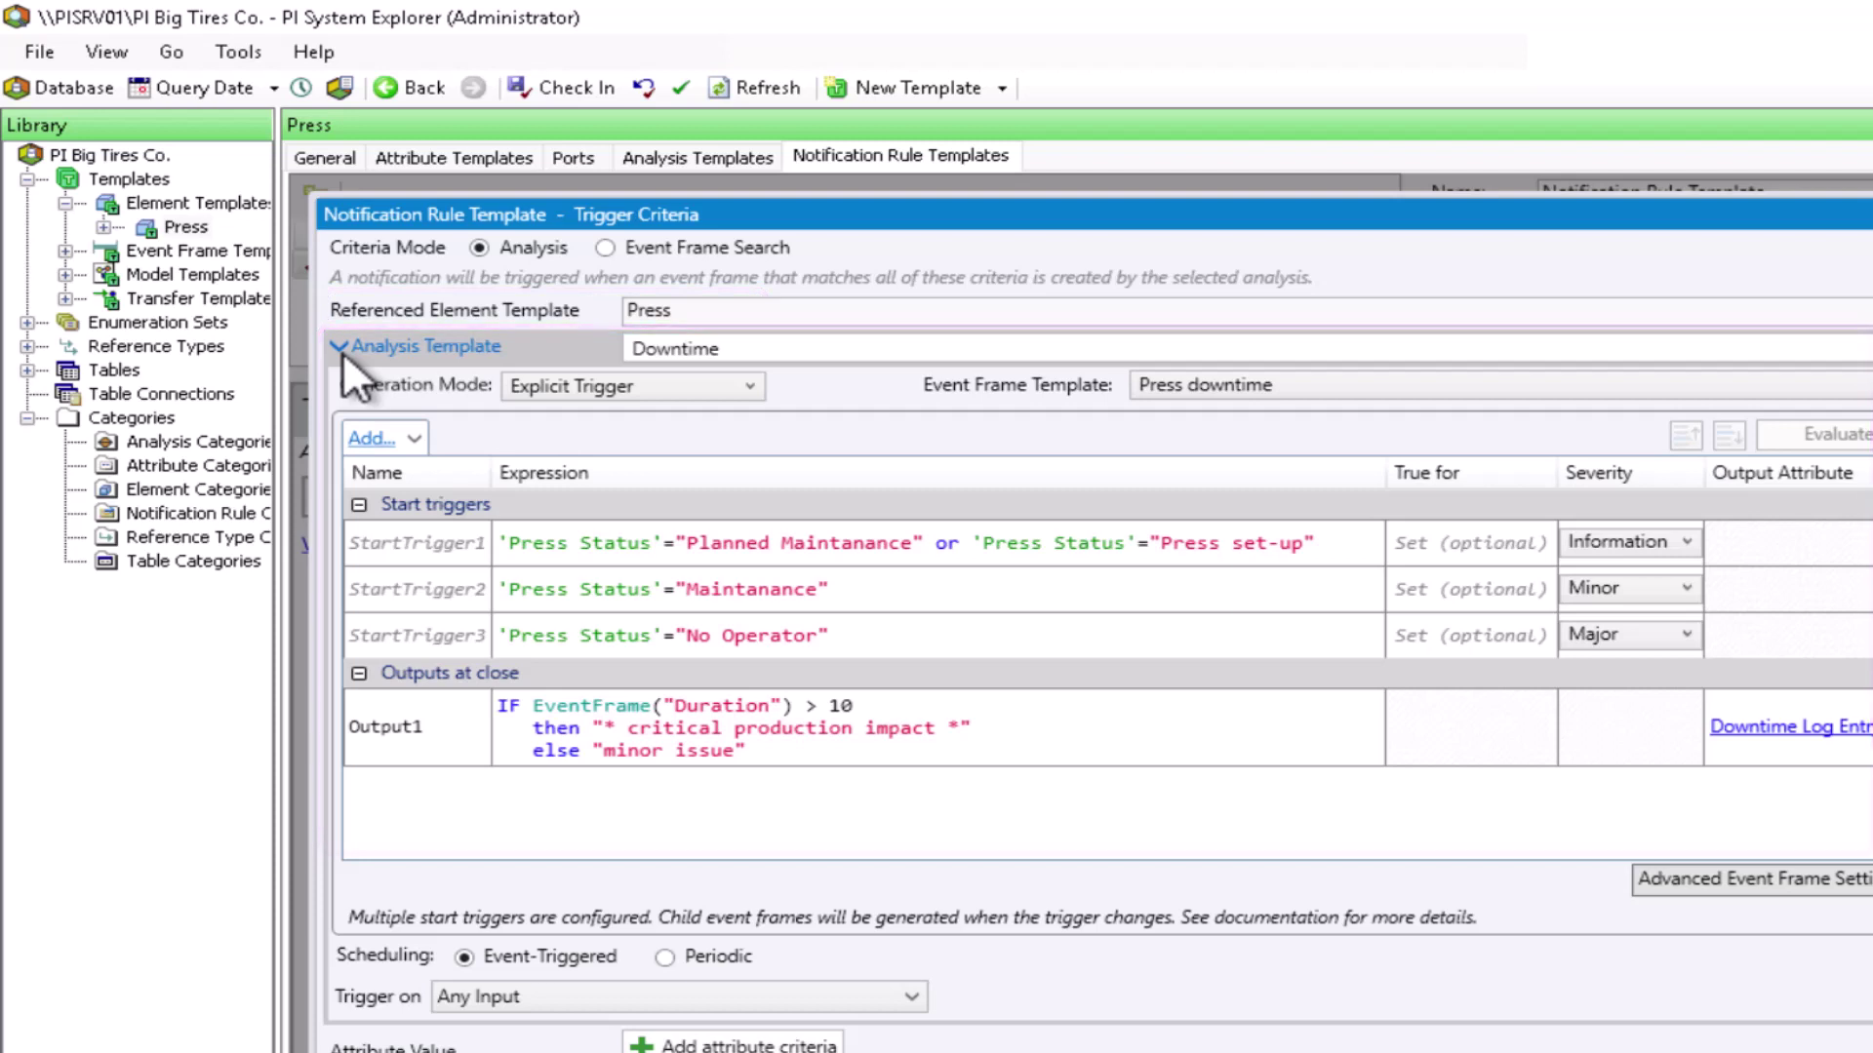
click(338, 346)
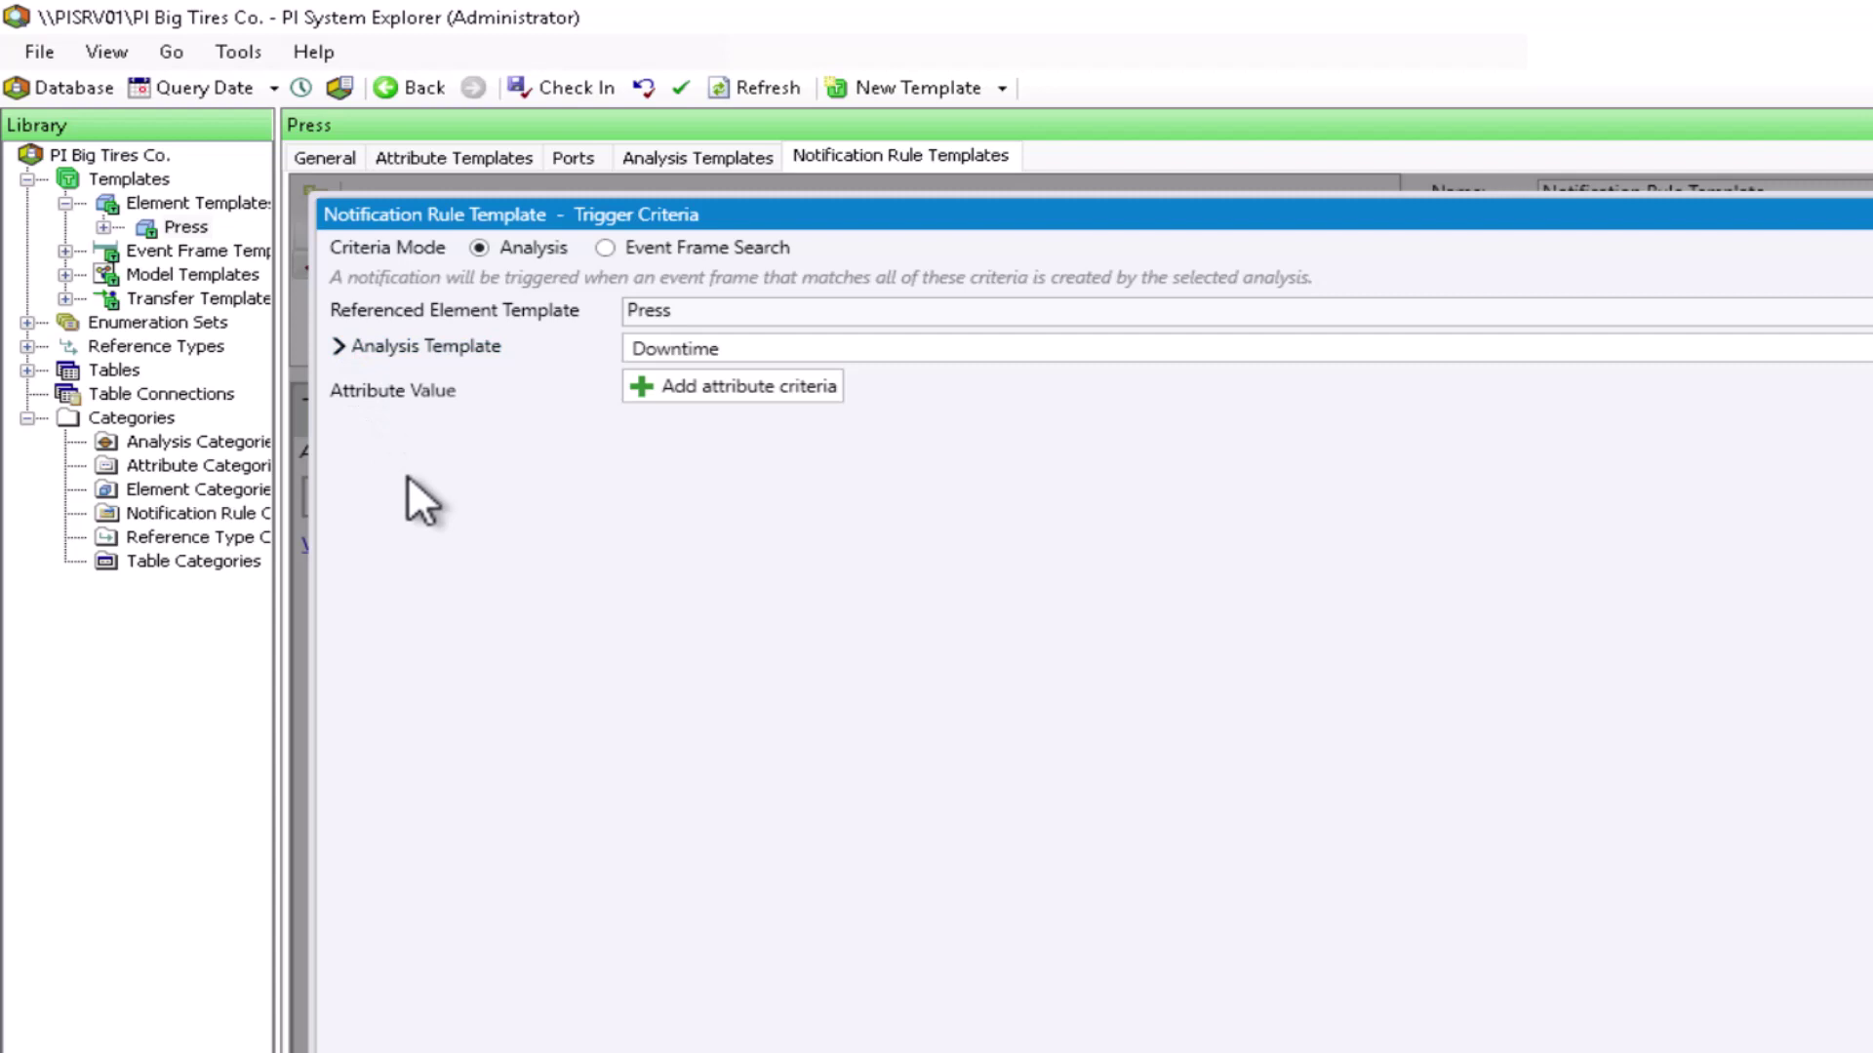
click(620, 251)
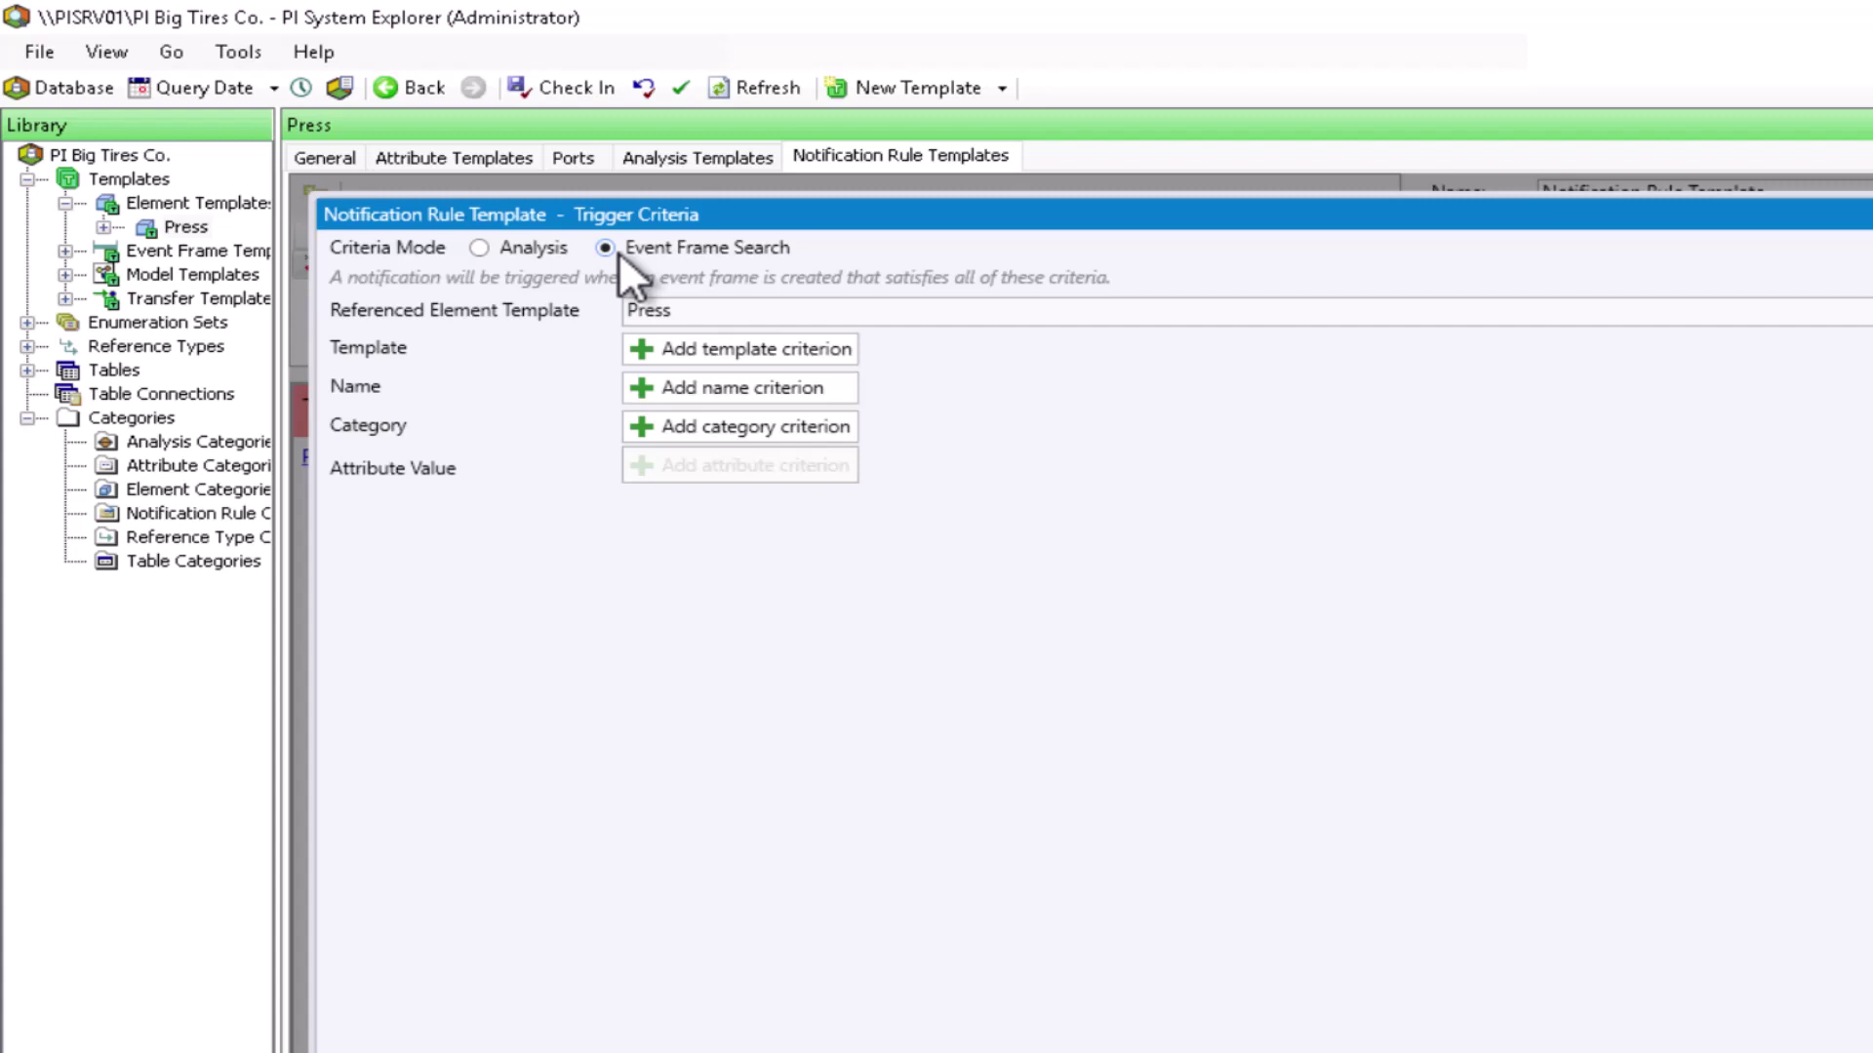
click(549, 250)
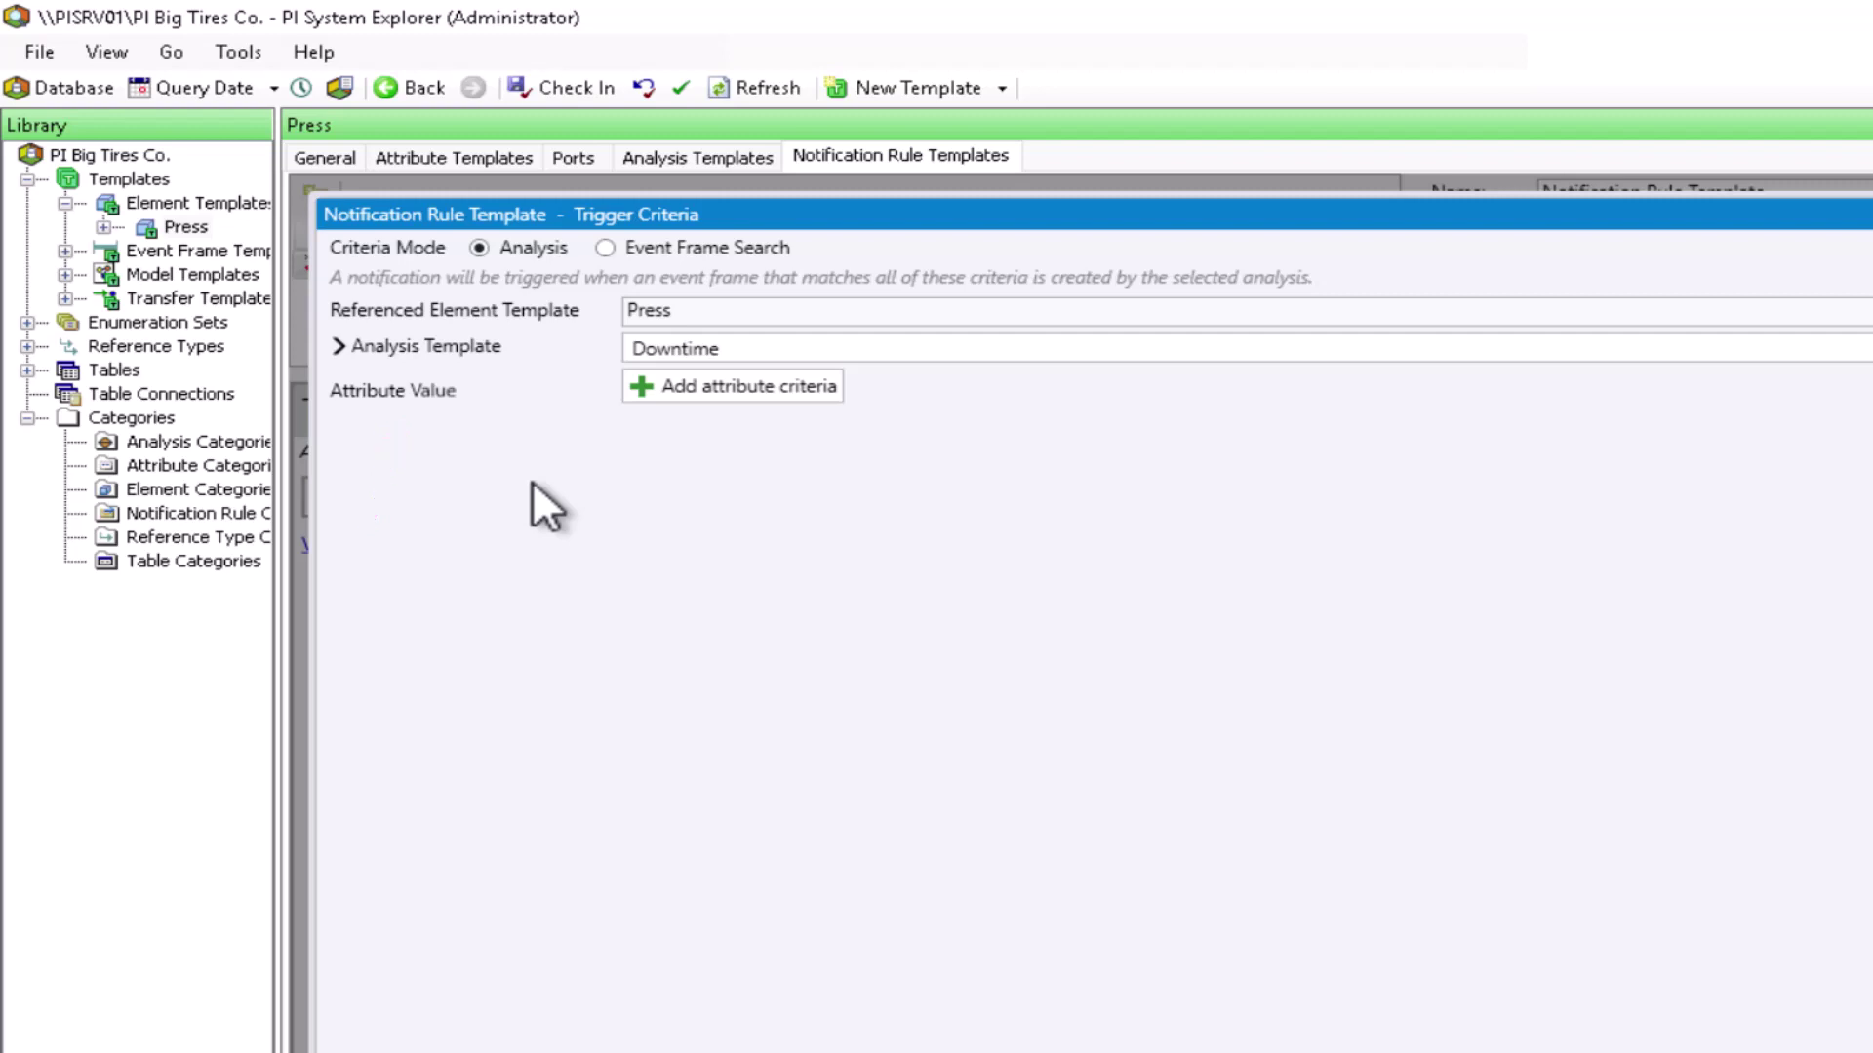
- Add a trigger condition requiring Reason code to equal 'No Operator'
click(683, 386)
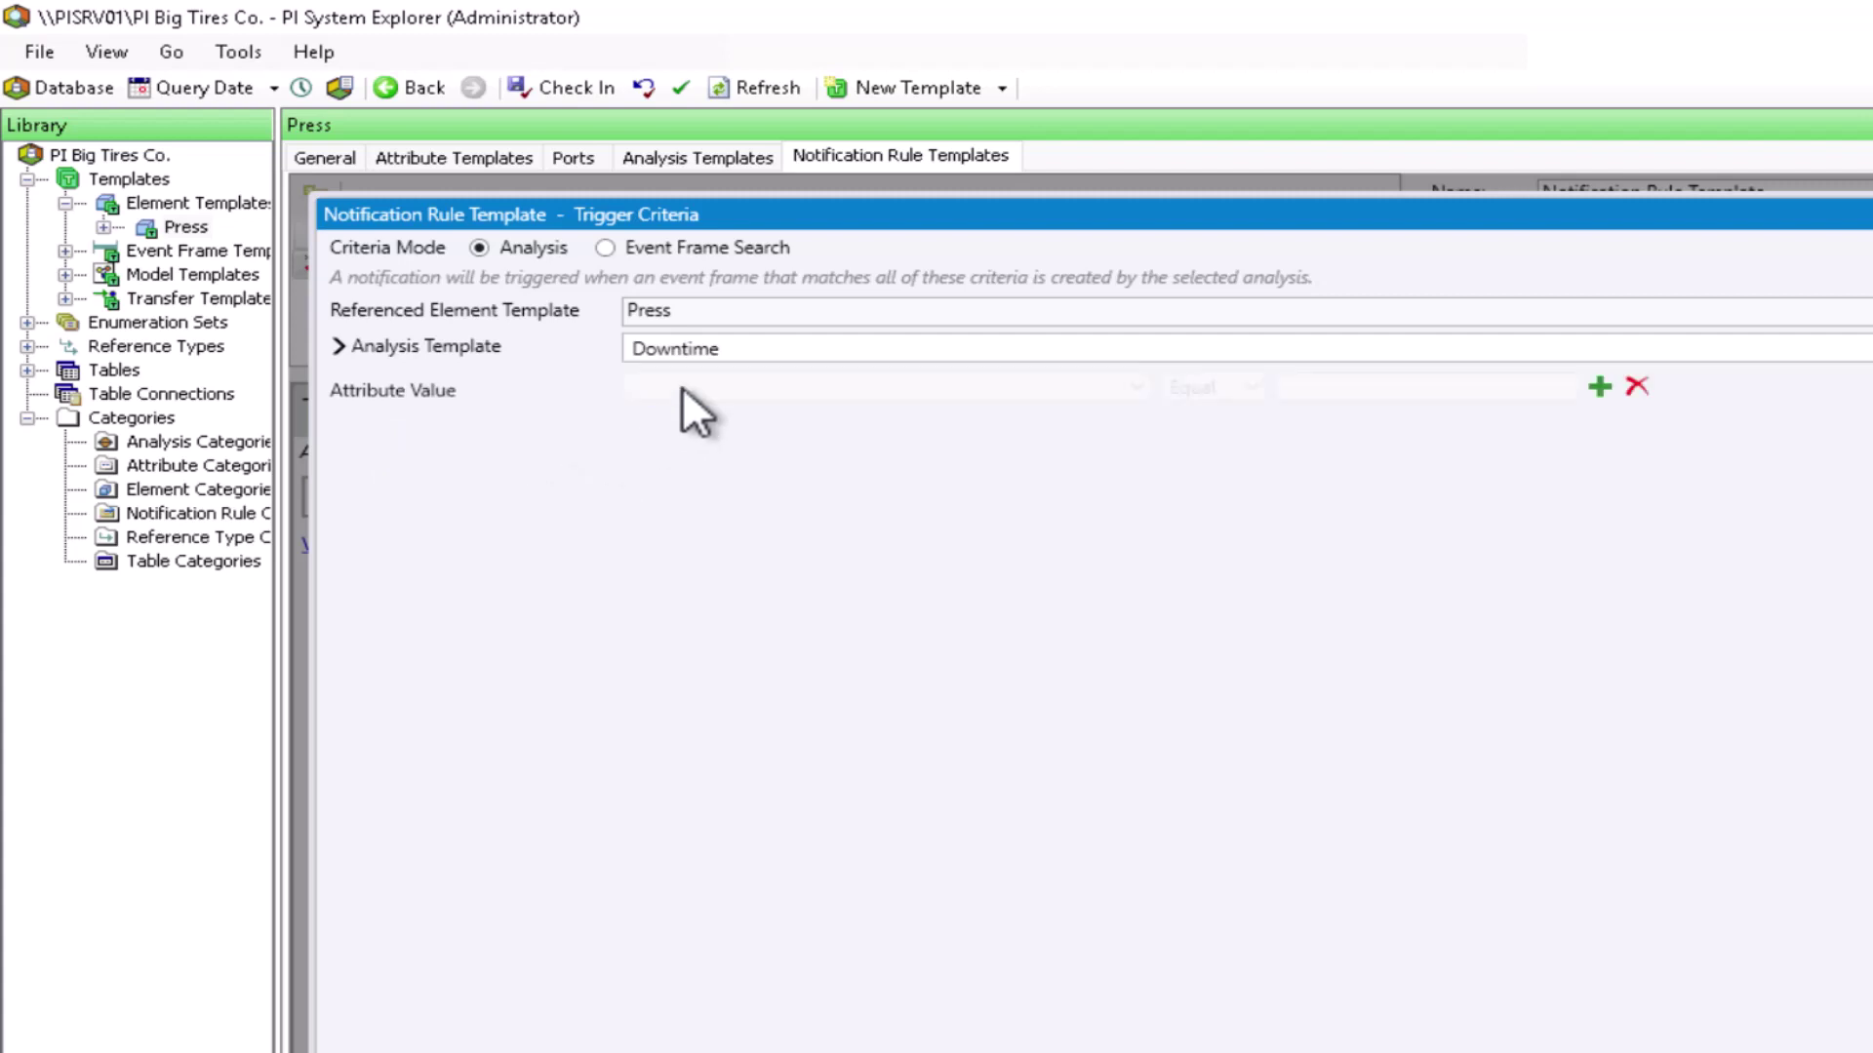
click(683, 387)
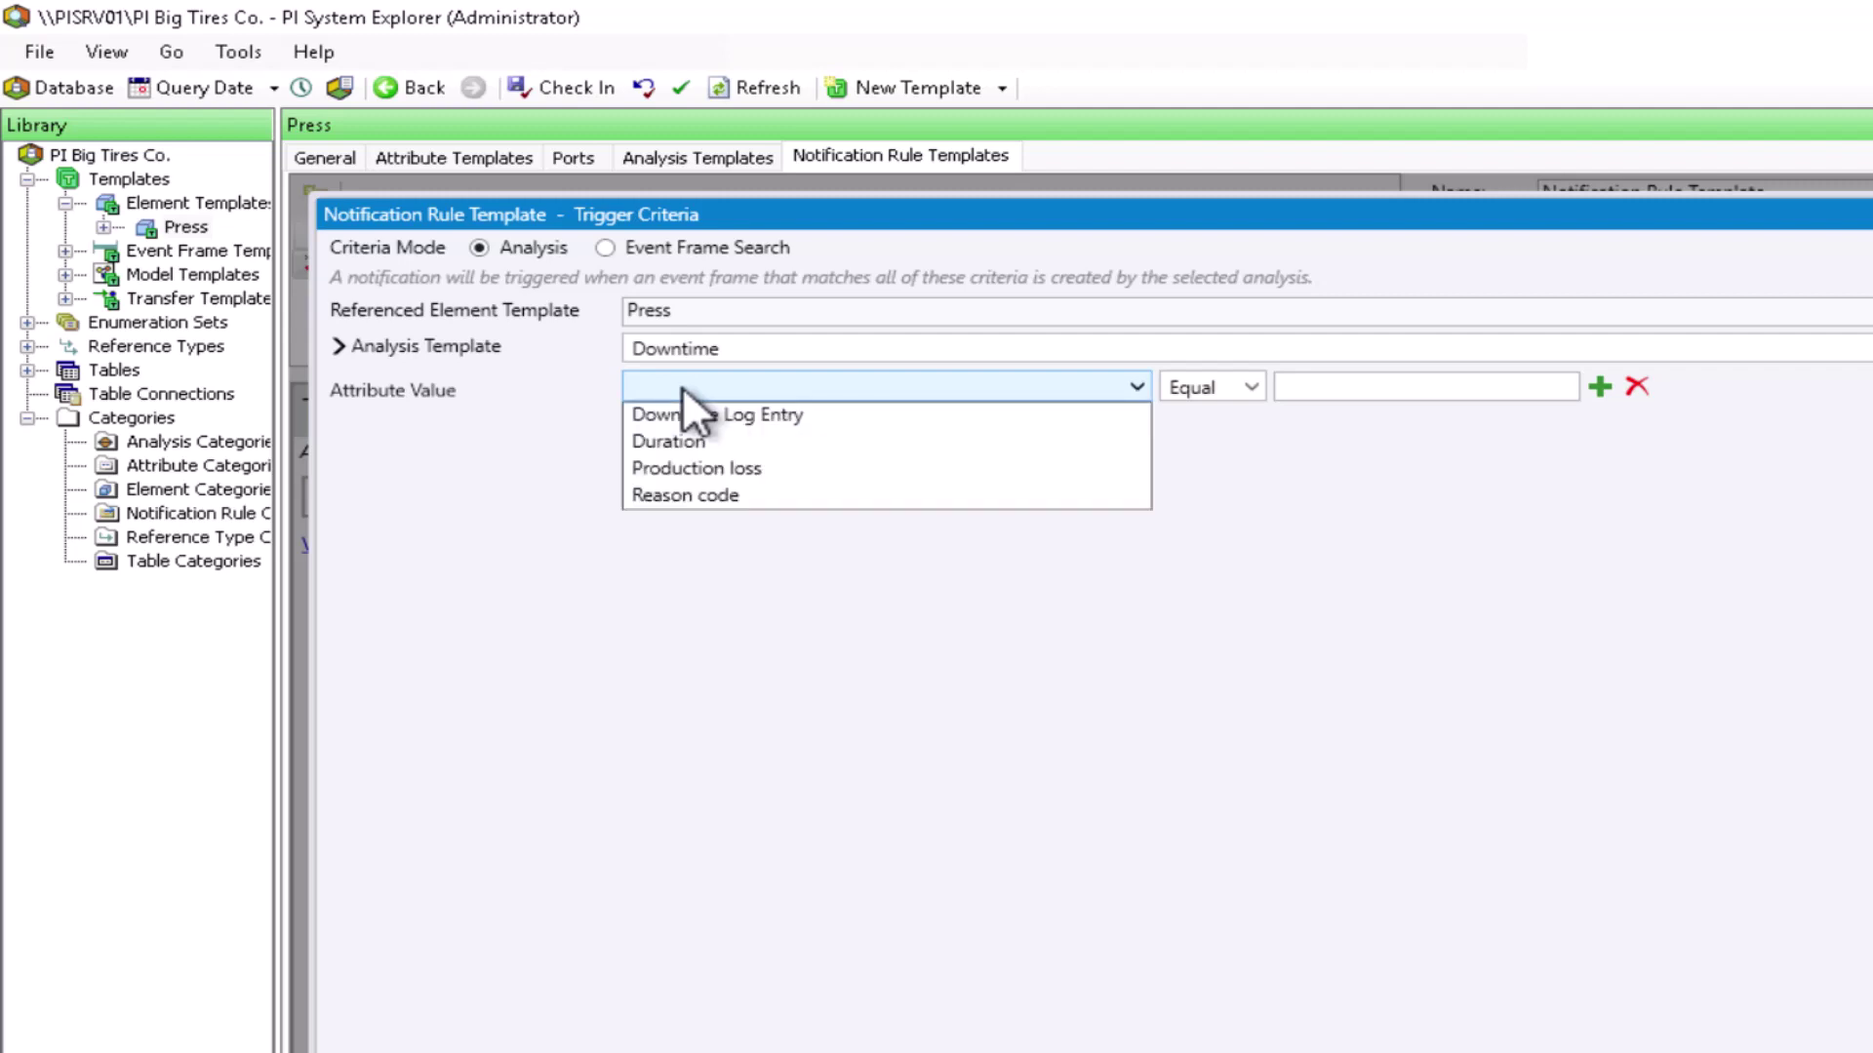
click(756, 495)
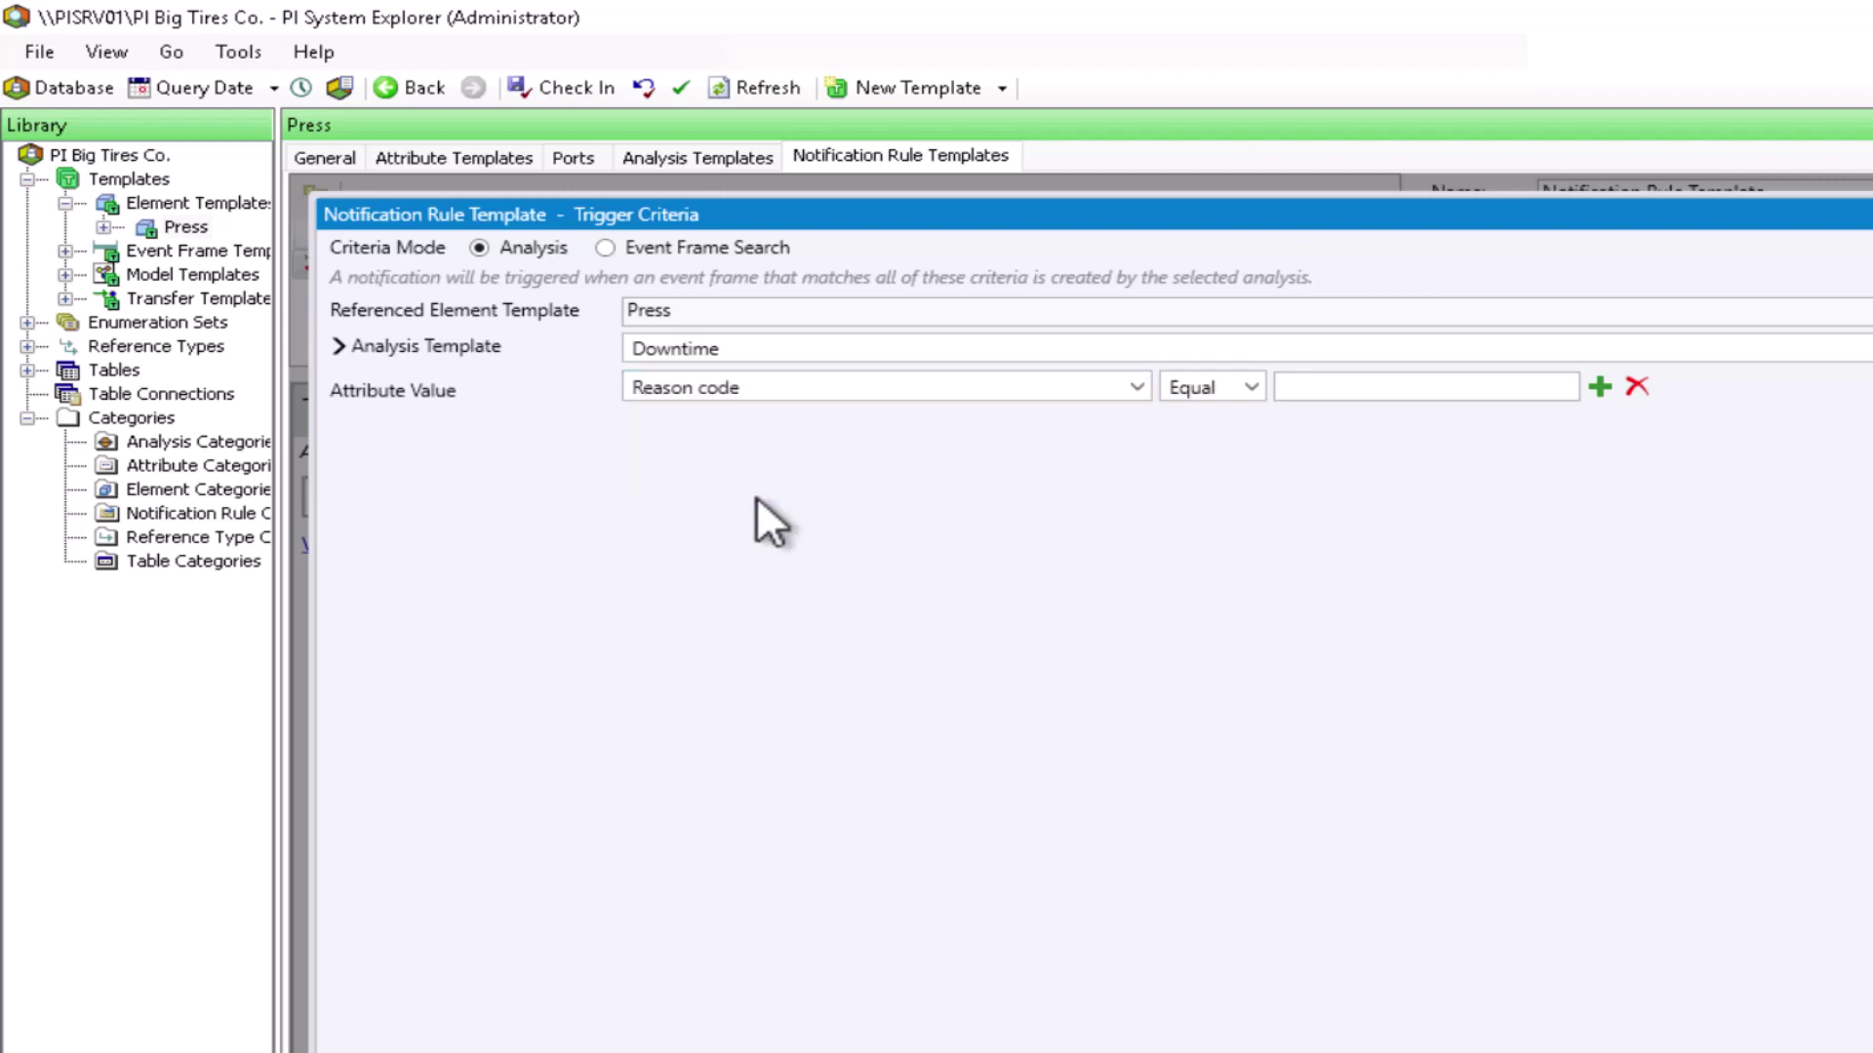
click(1511, 386)
text(No Operator)
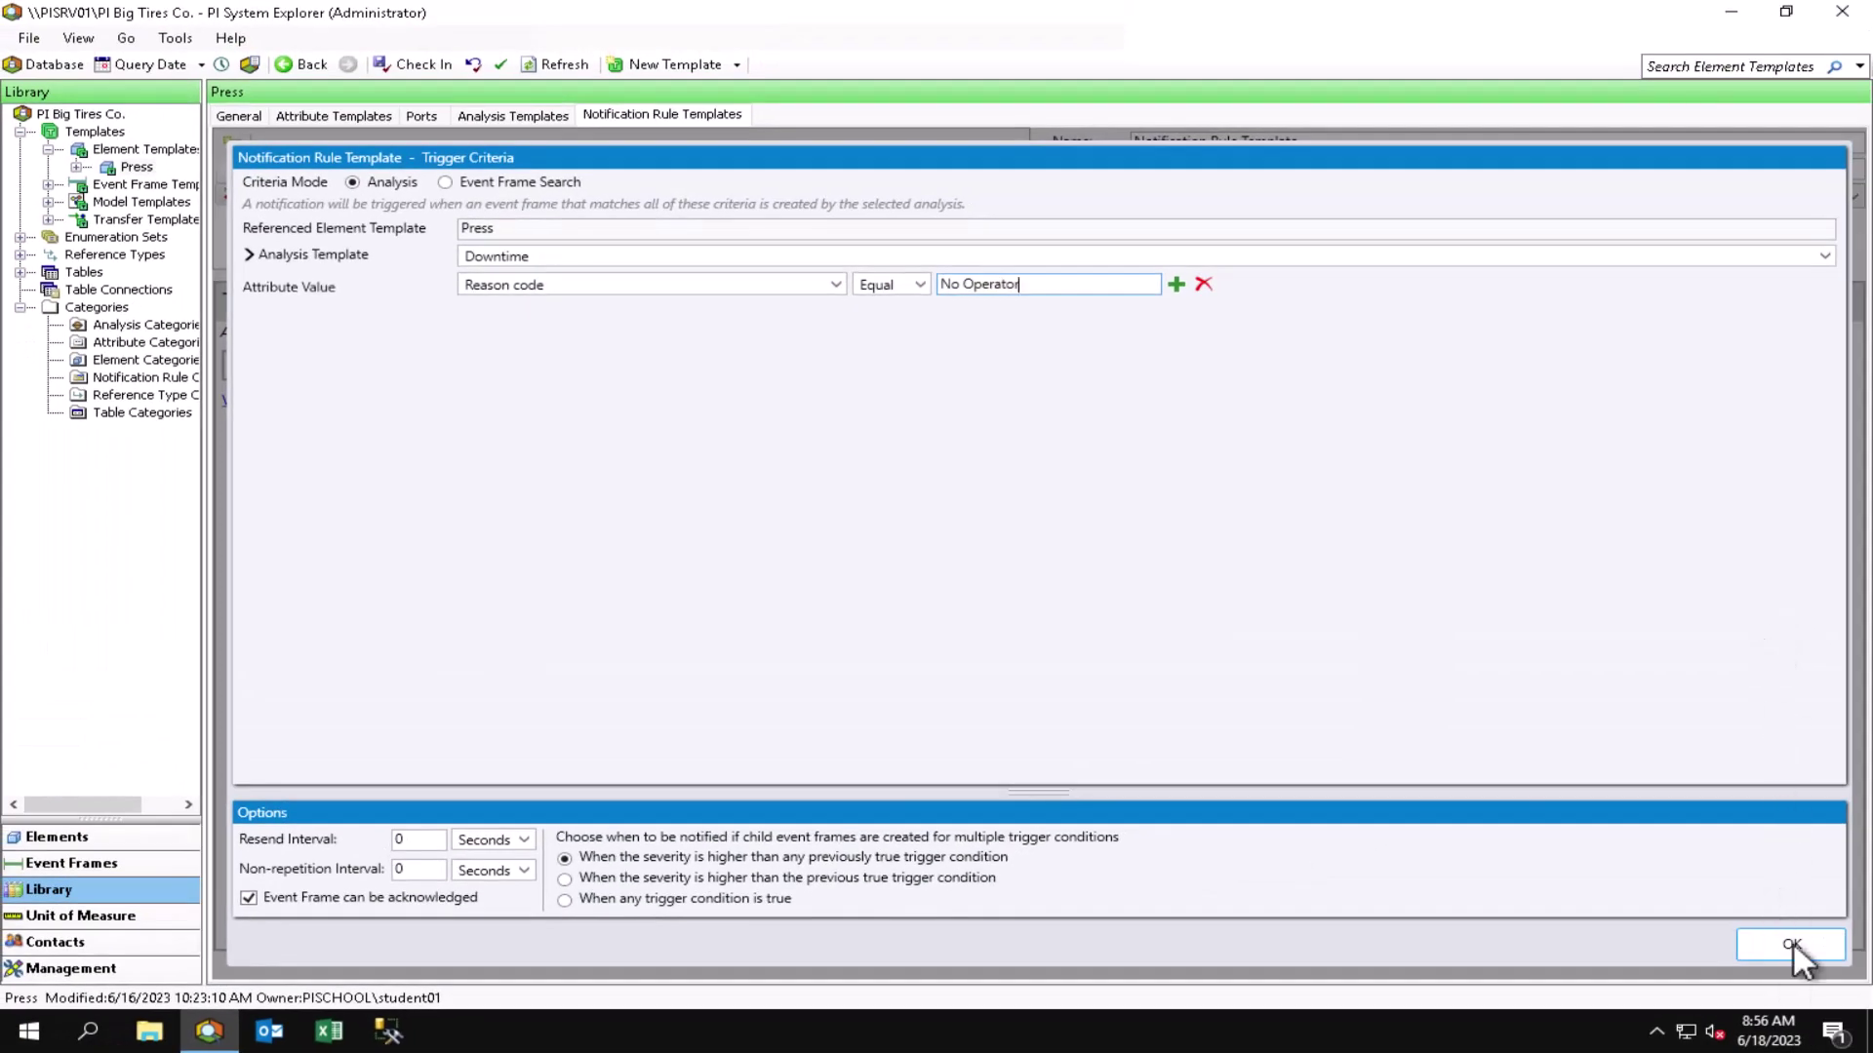
- Confirm the trigger criteria of Press, Downtime and Reason code = No Operator
click(1793, 944)
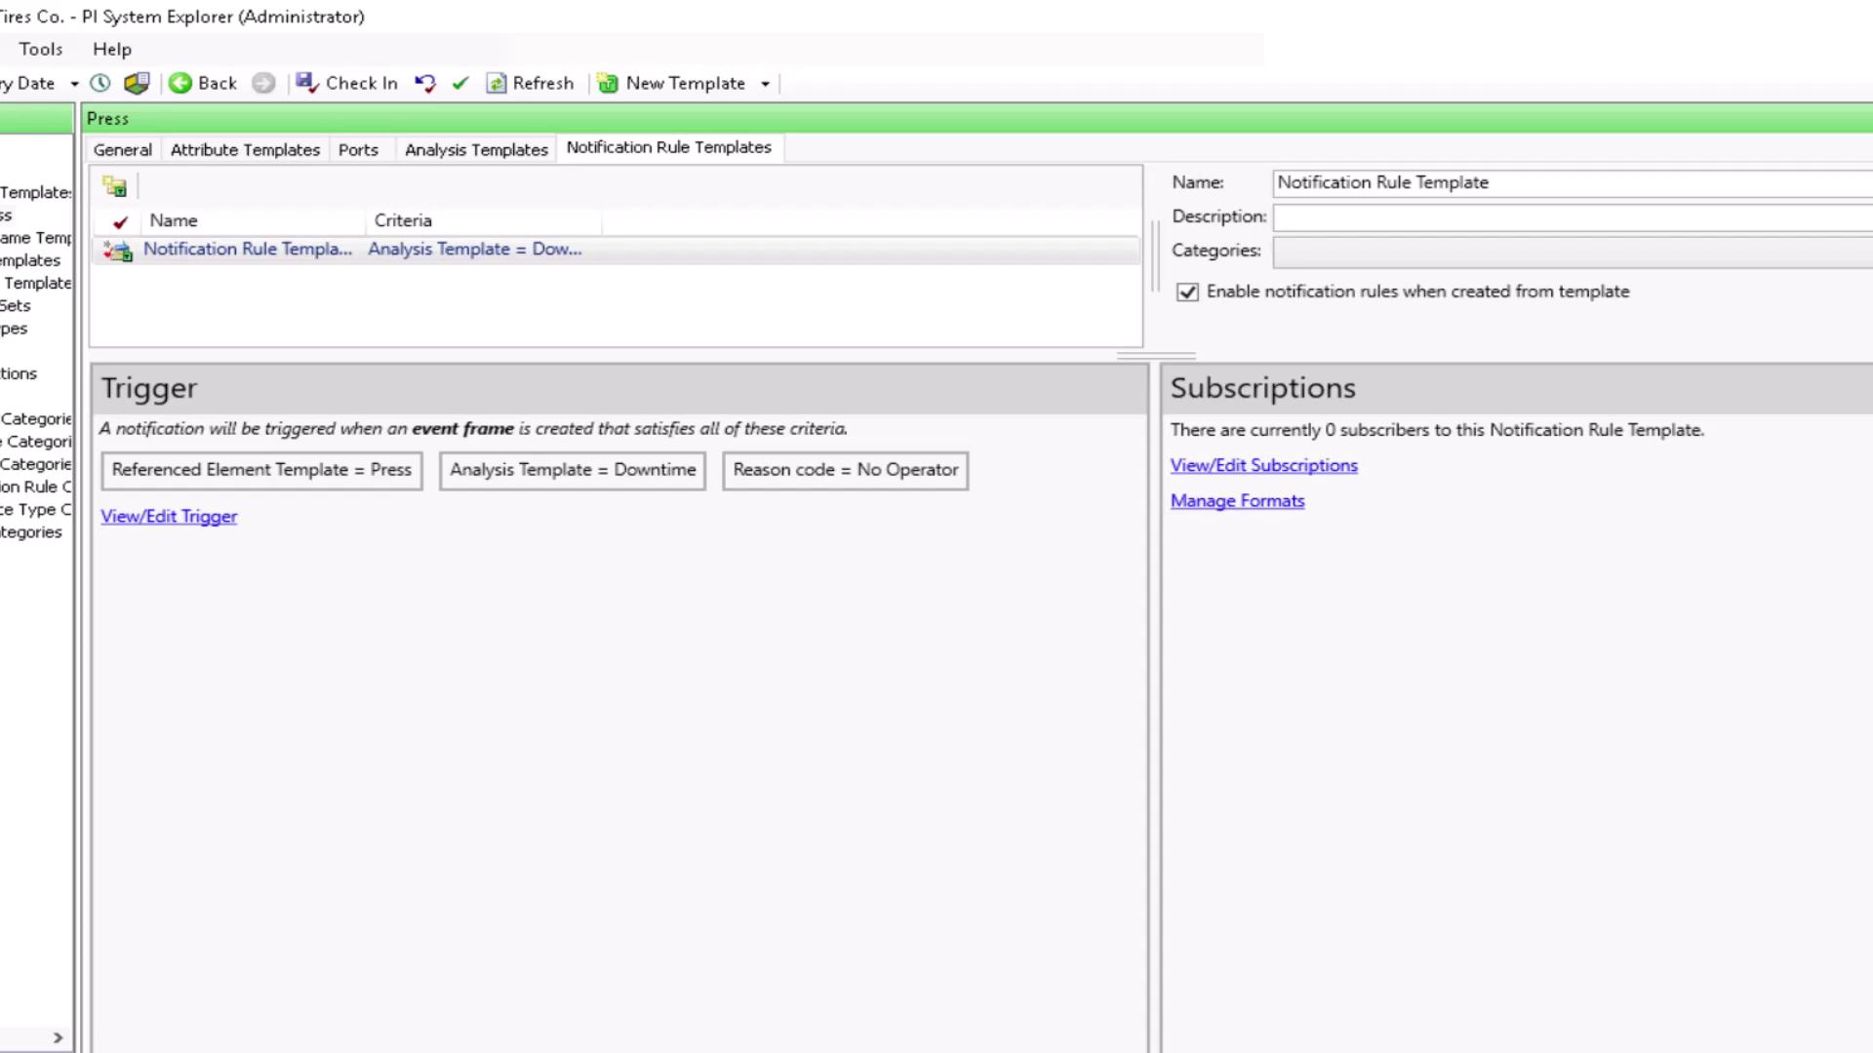
- Name the template 'Press Downtime Notification' with description 'Press Downtime due to No Operator'
text(Press)
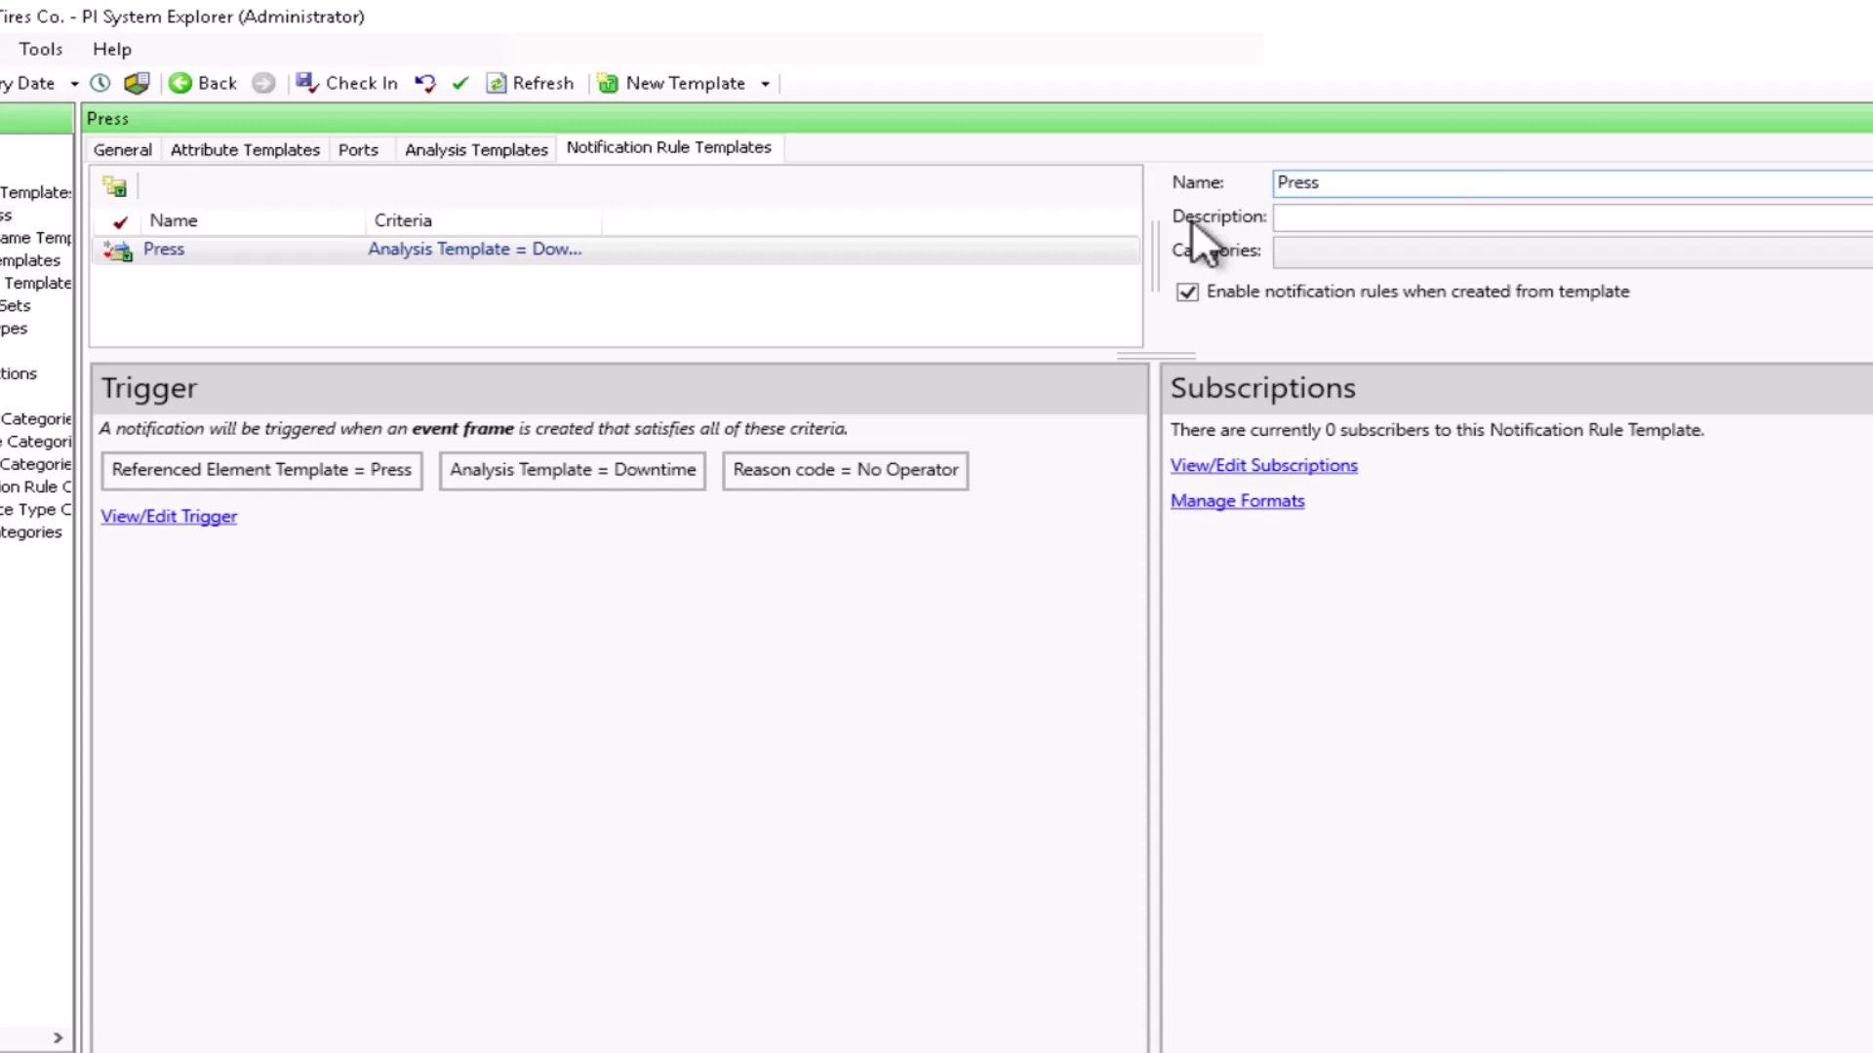
text( Downtime No)
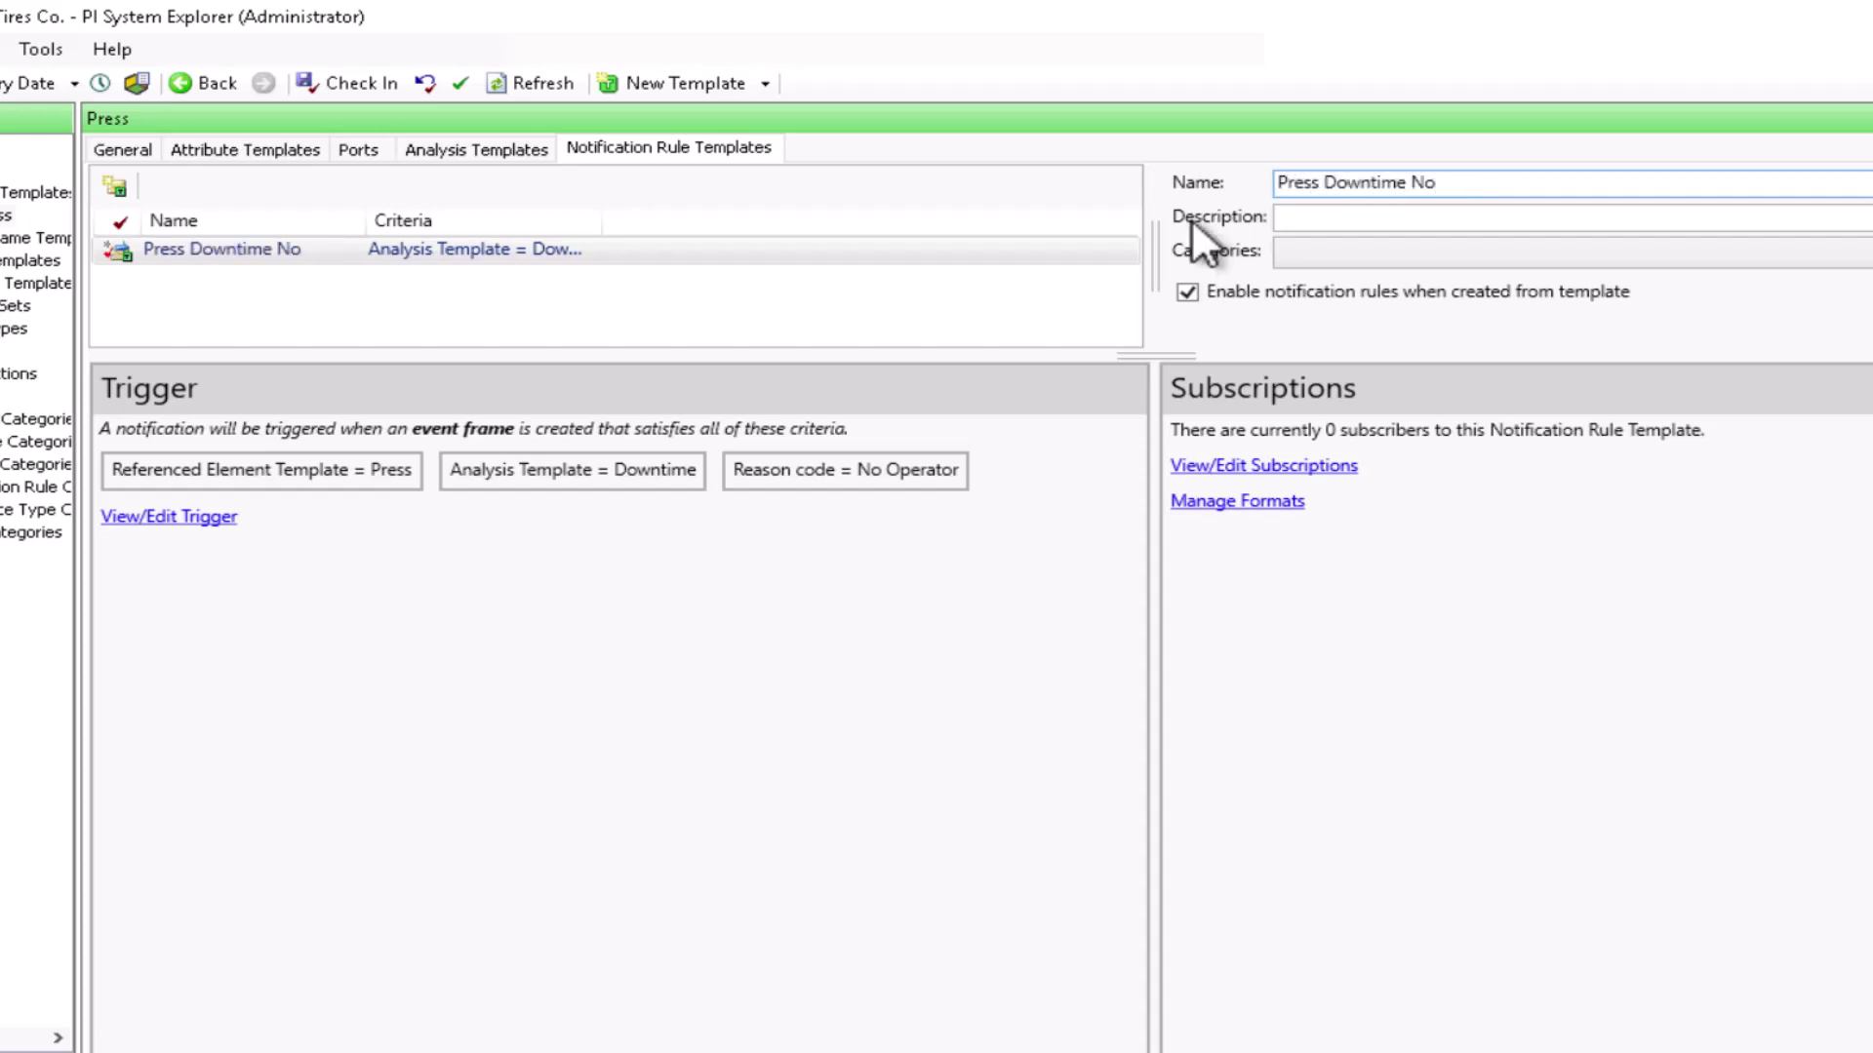
text(tification)
click(1321, 216)
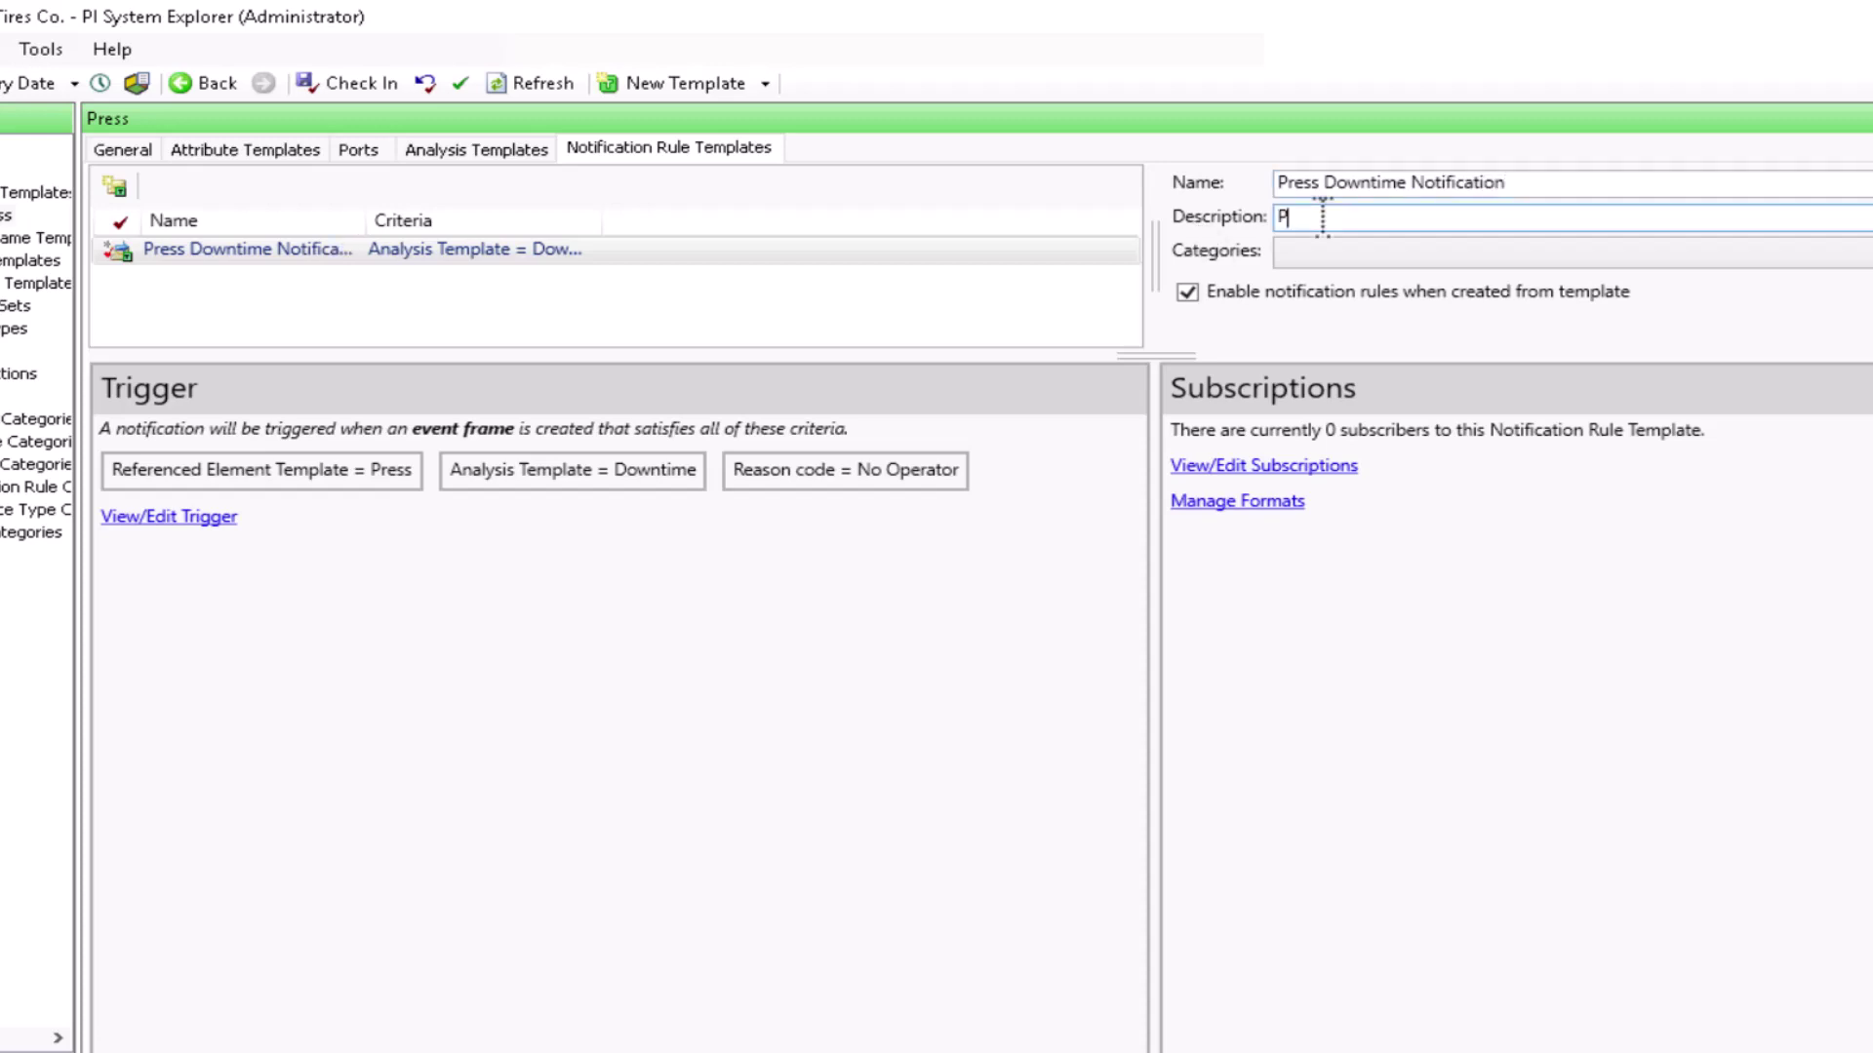
text(Press Downtime due to No Ope)
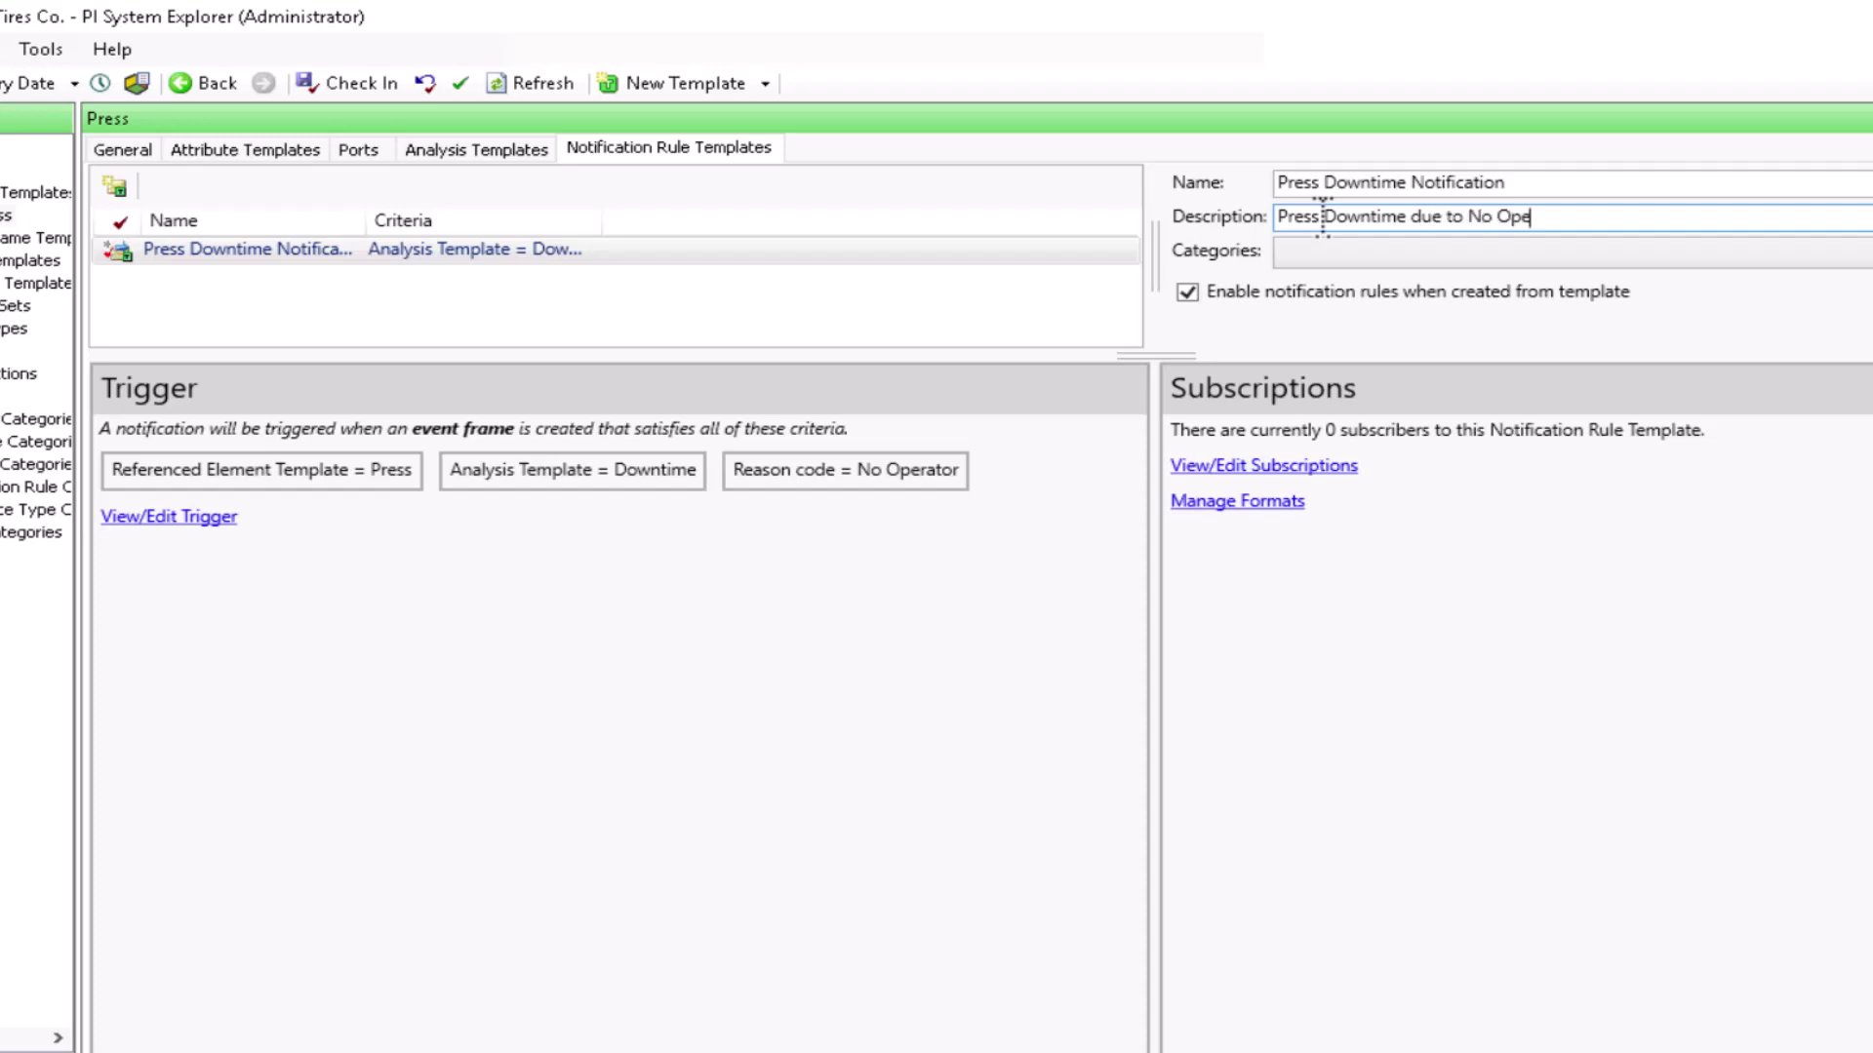
text(rator)
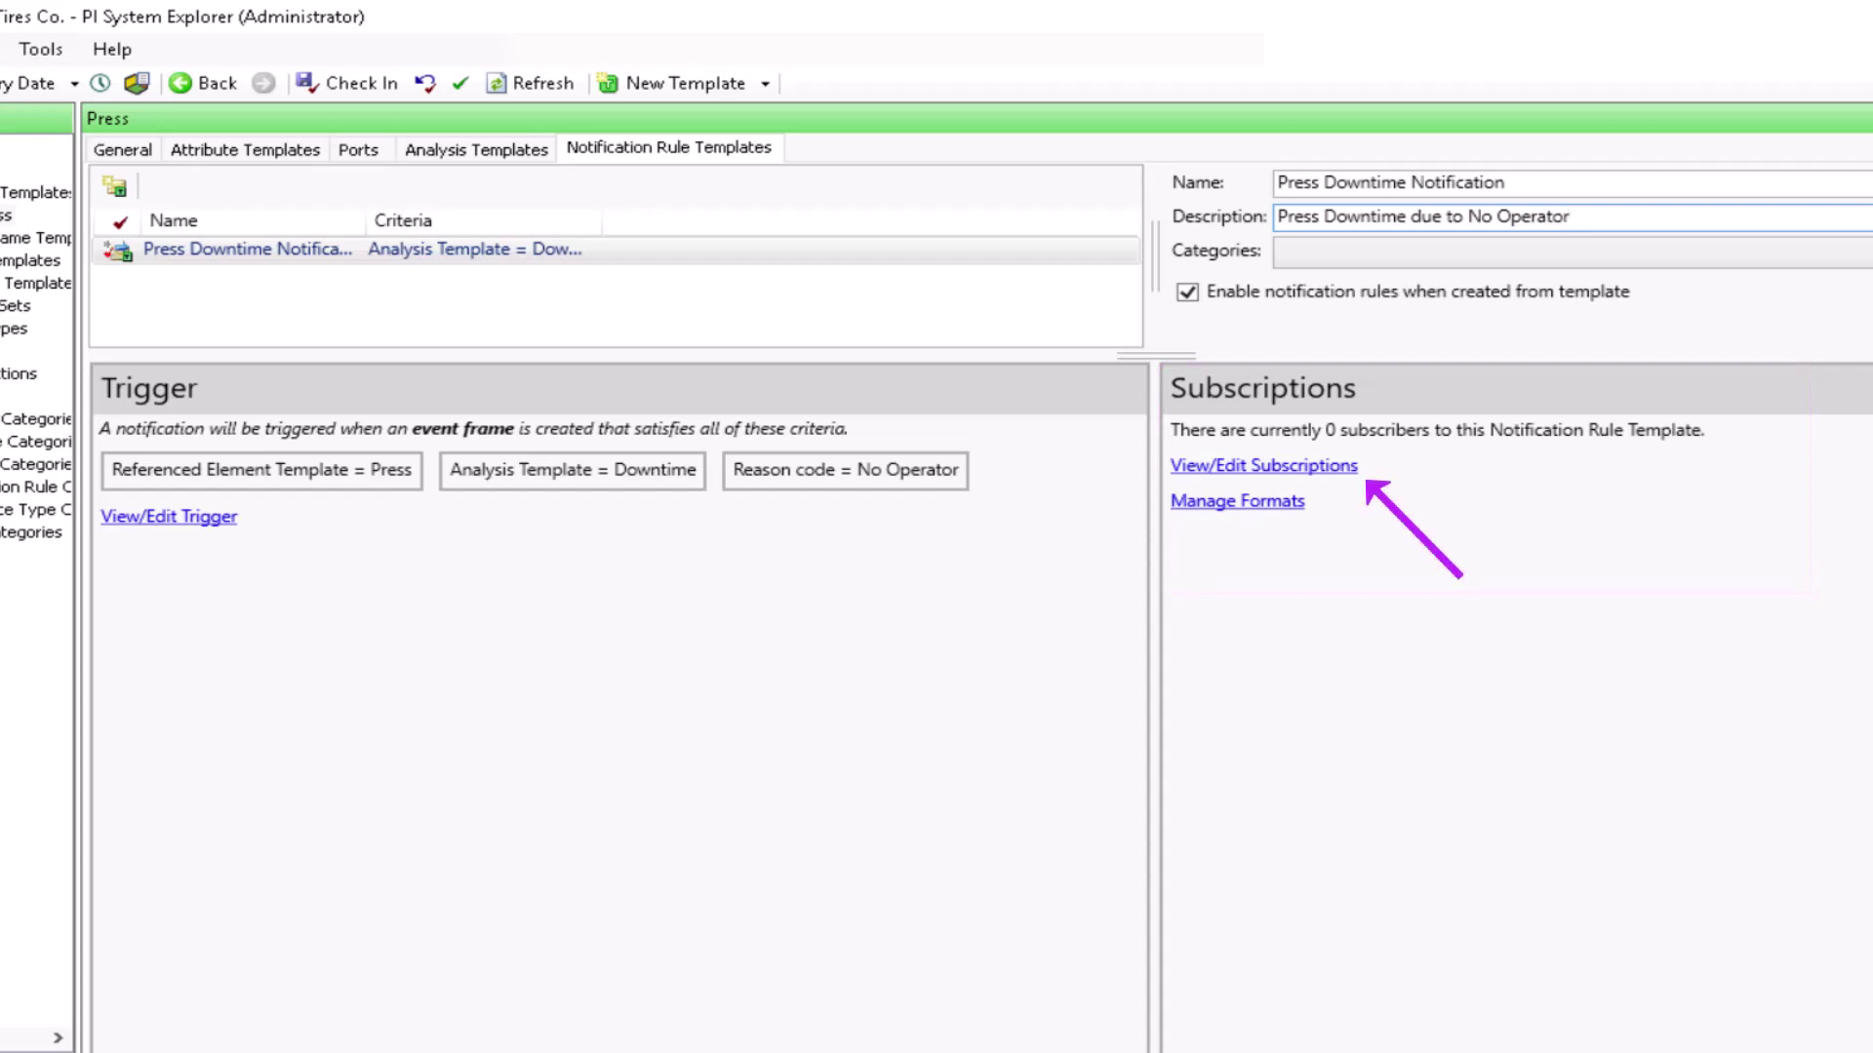
- Subscribe the contact's Email endpoint to the template, notified at event start
click(1289, 470)
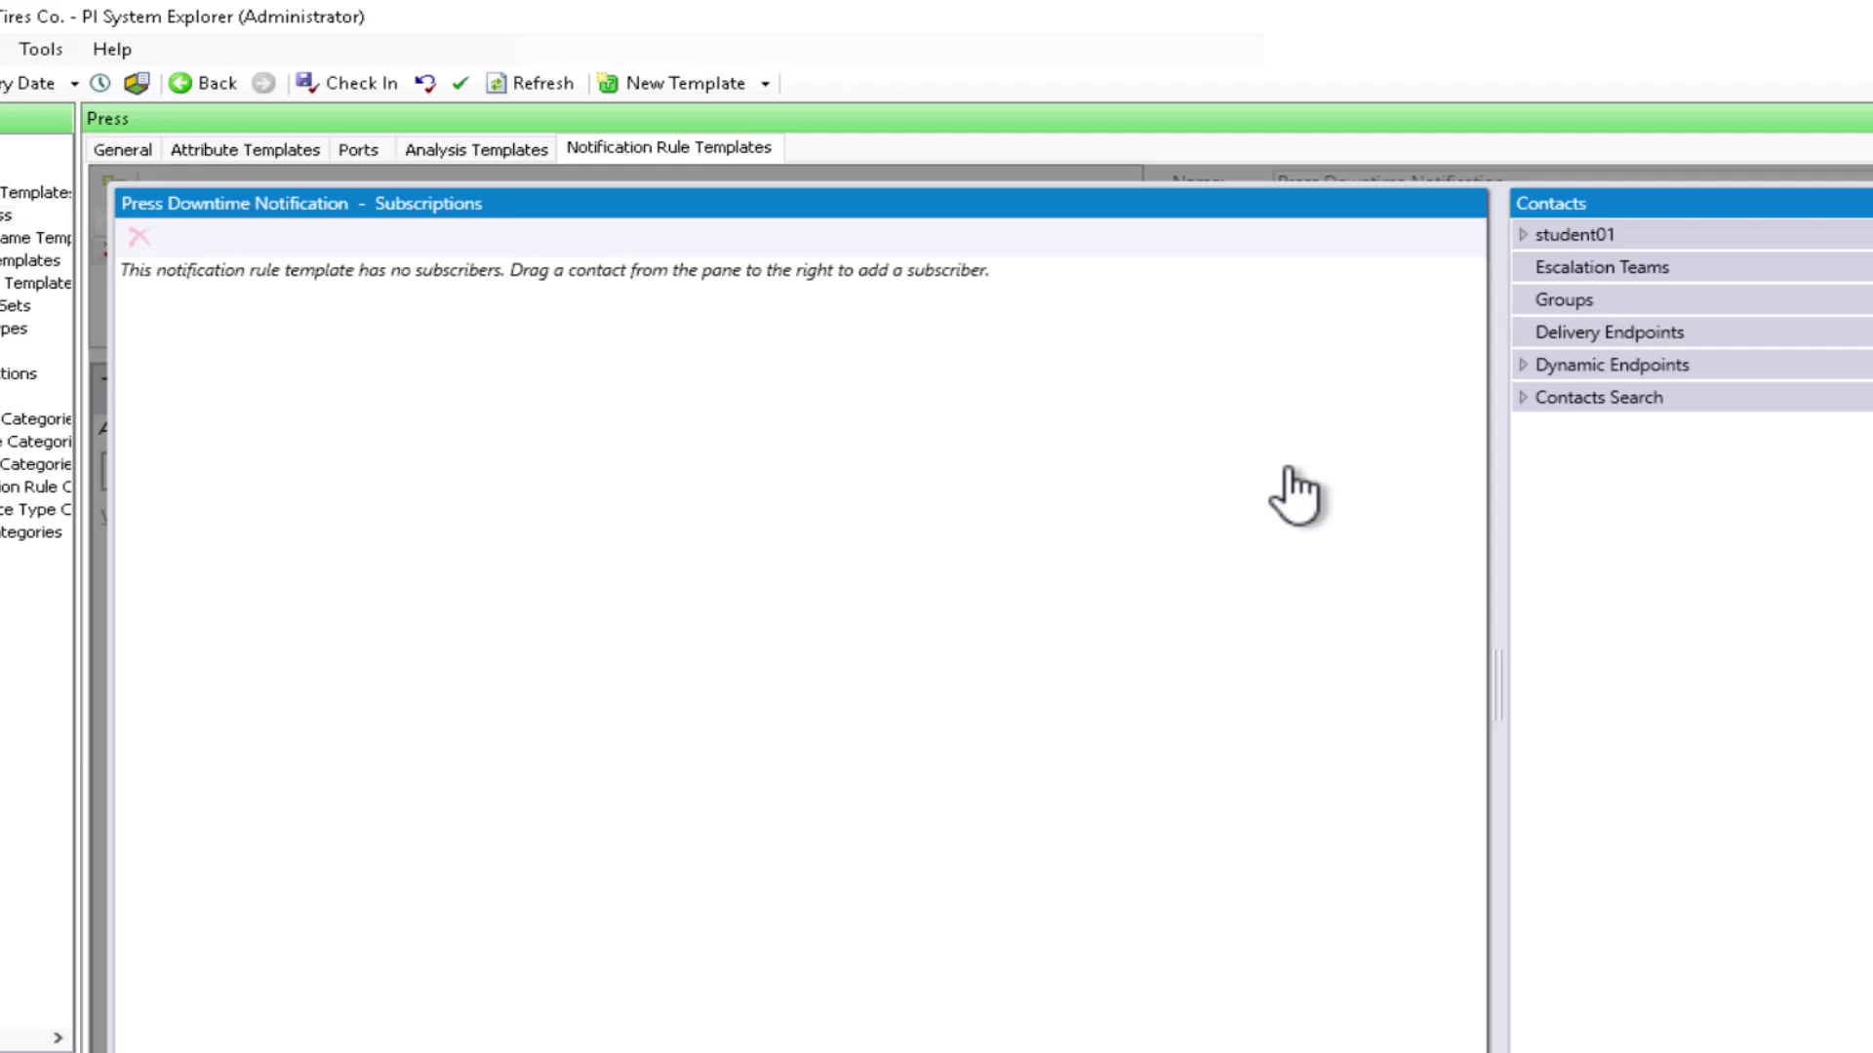
double_click(1588, 235)
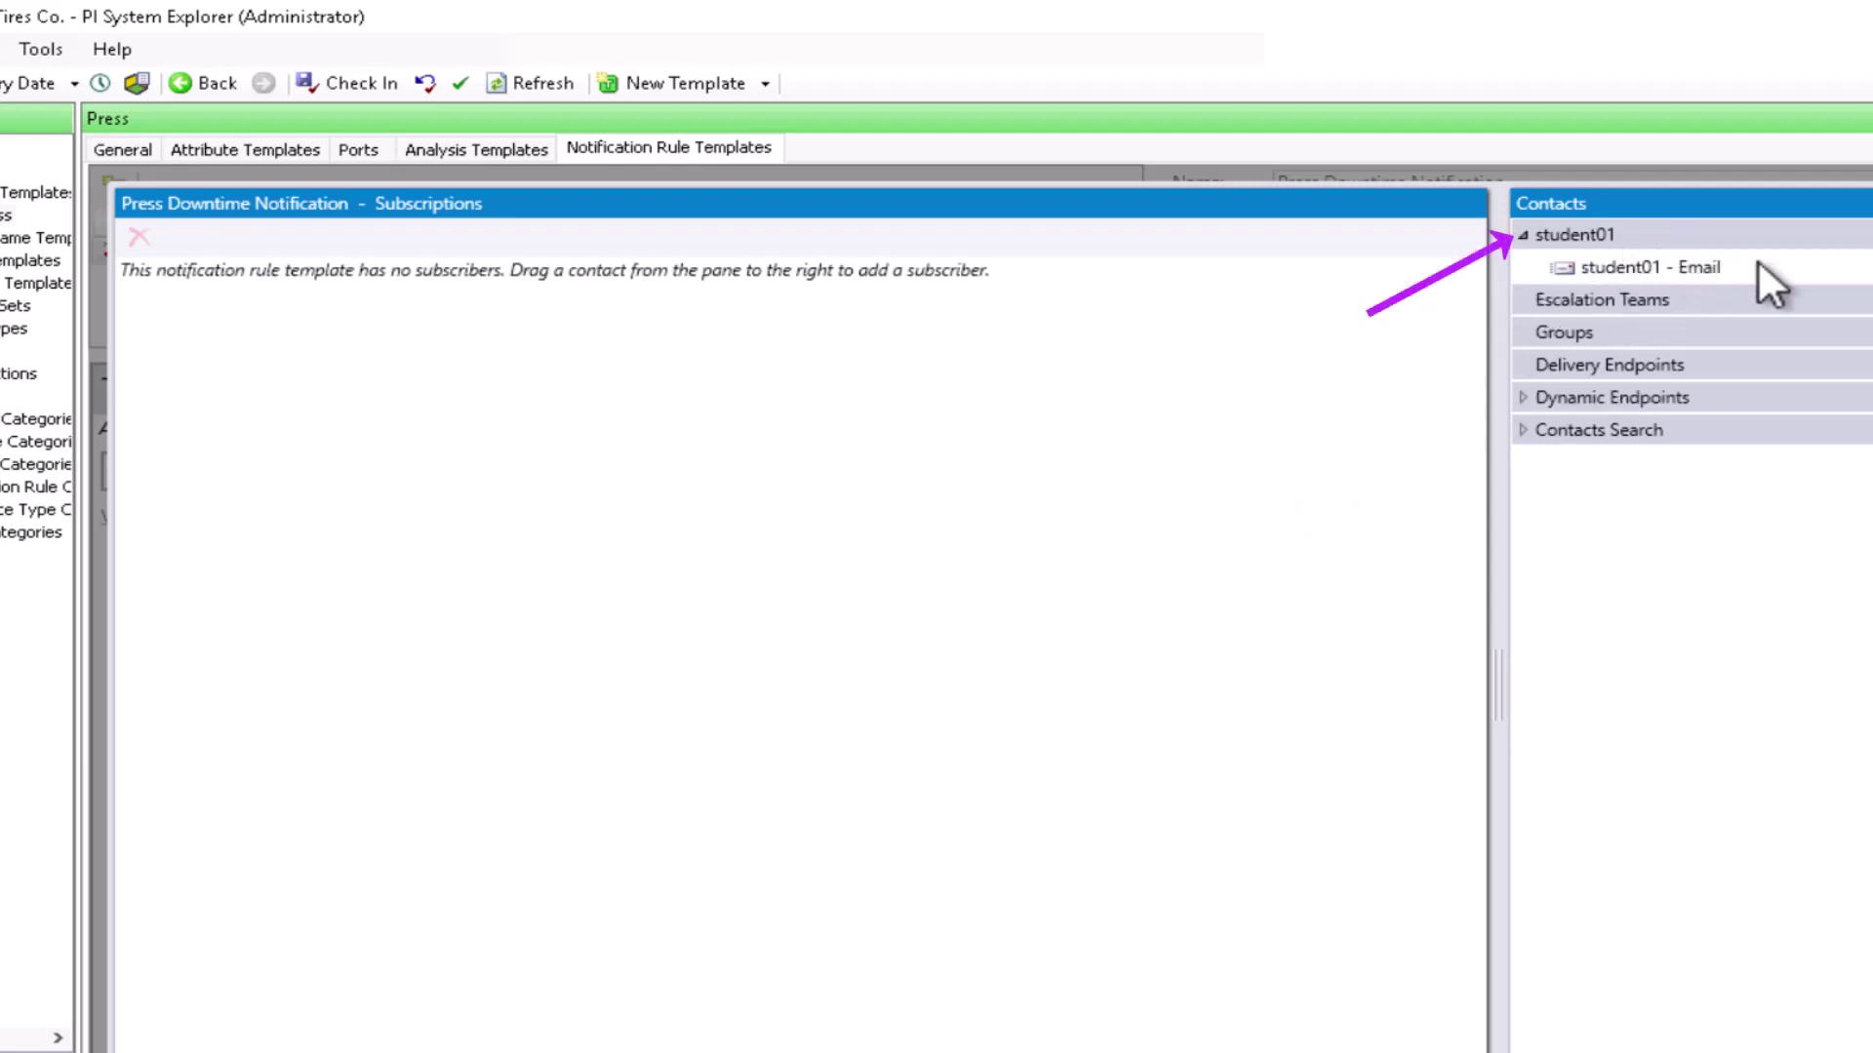
drag(1809, 260, 972, 369)
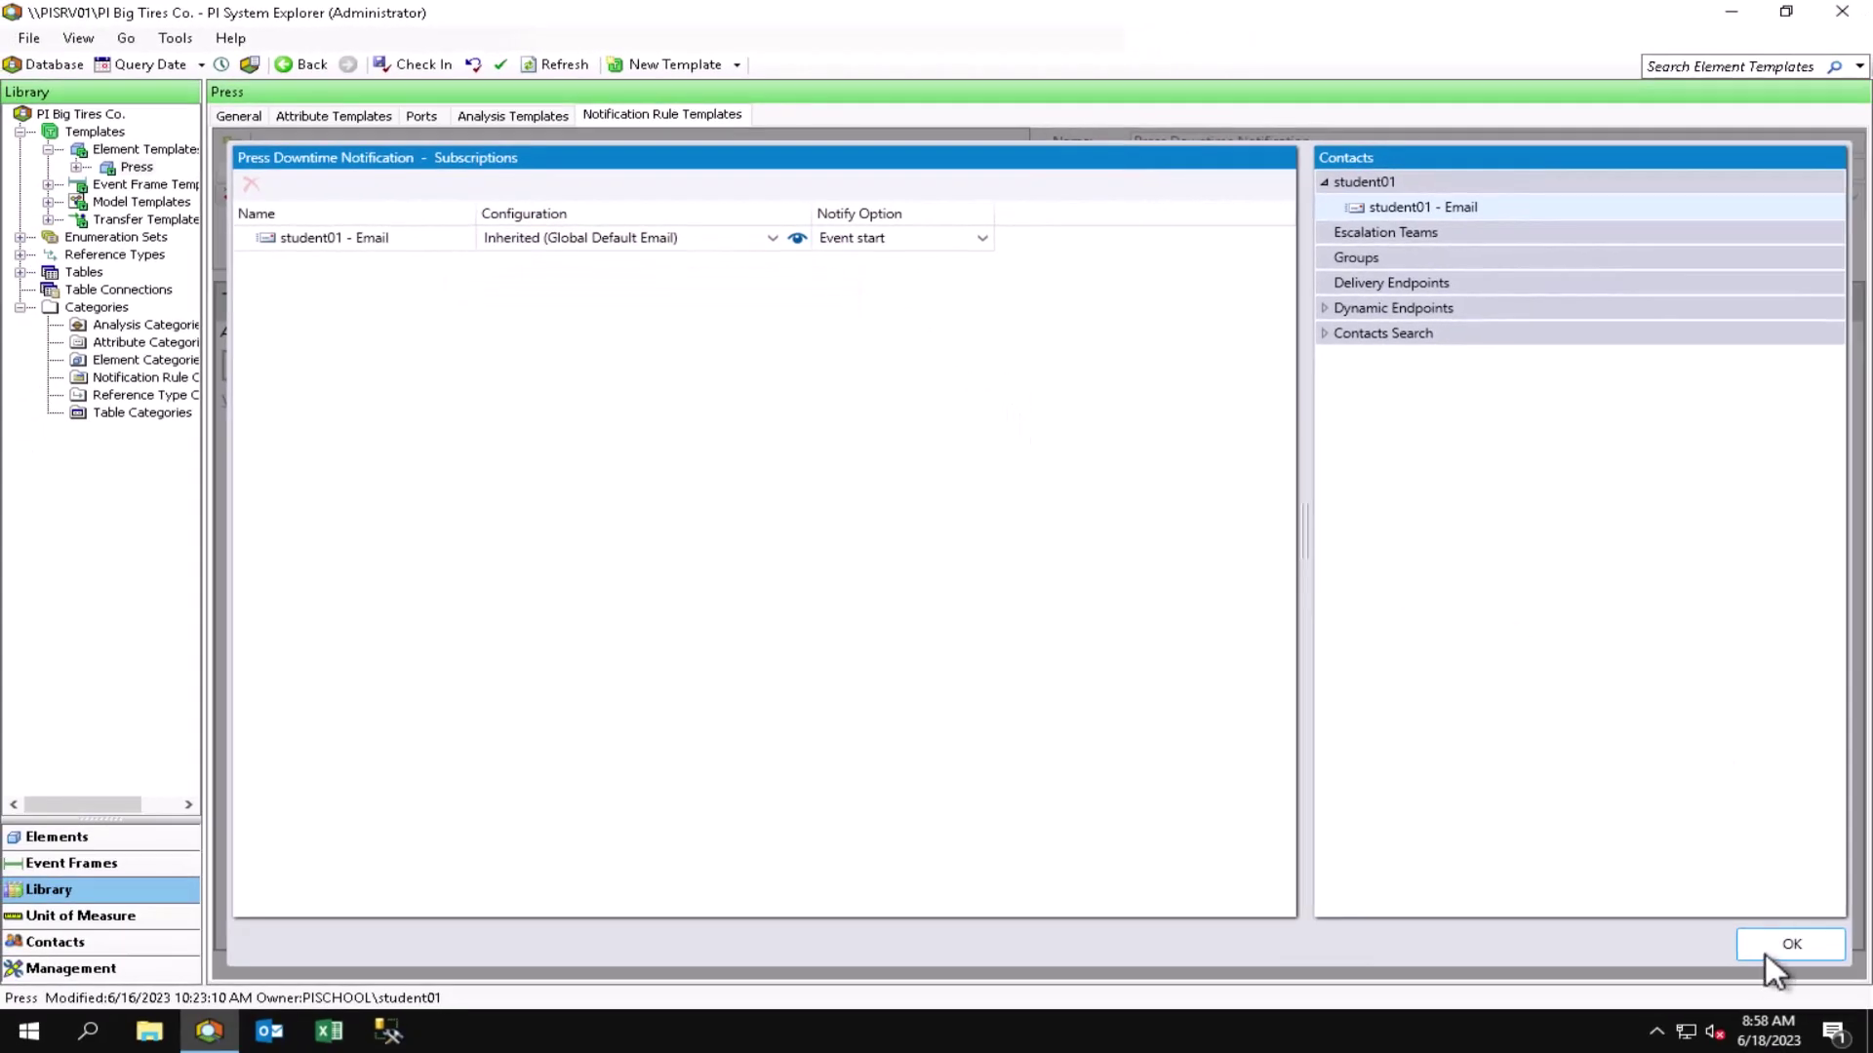
click(1766, 951)
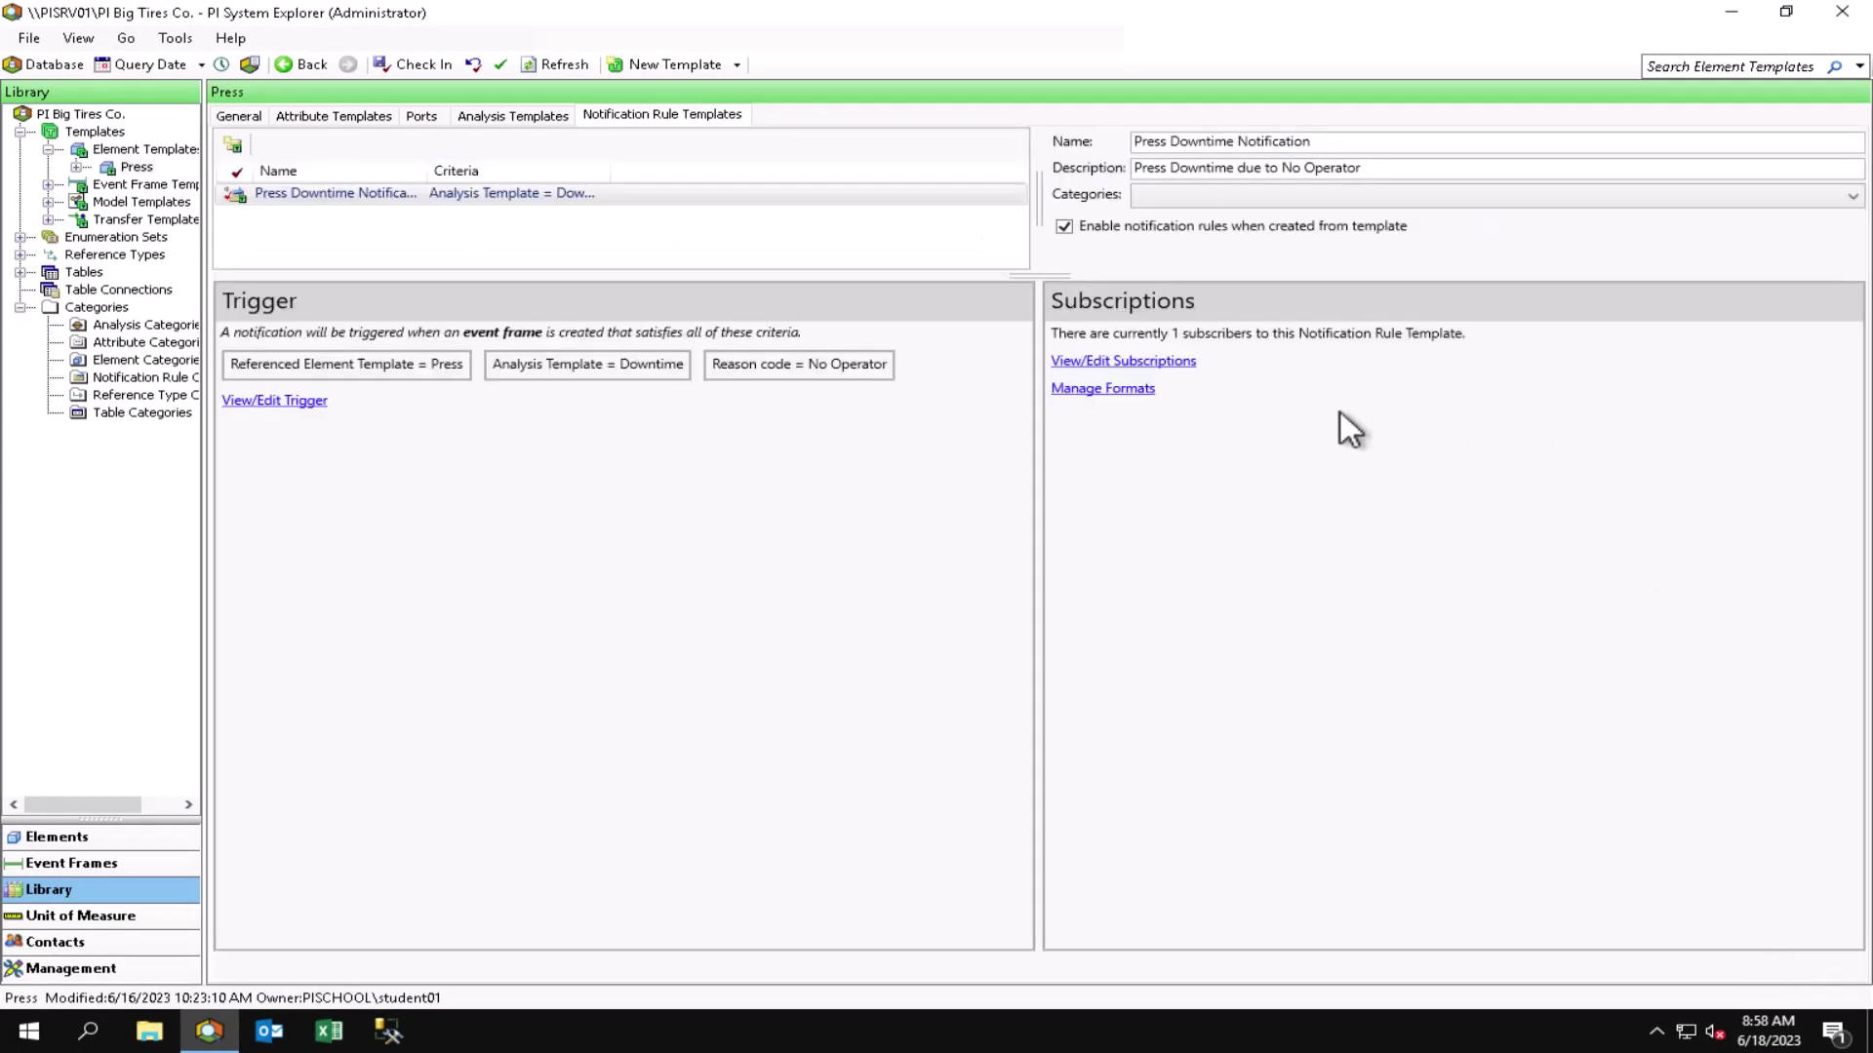
click(1146, 390)
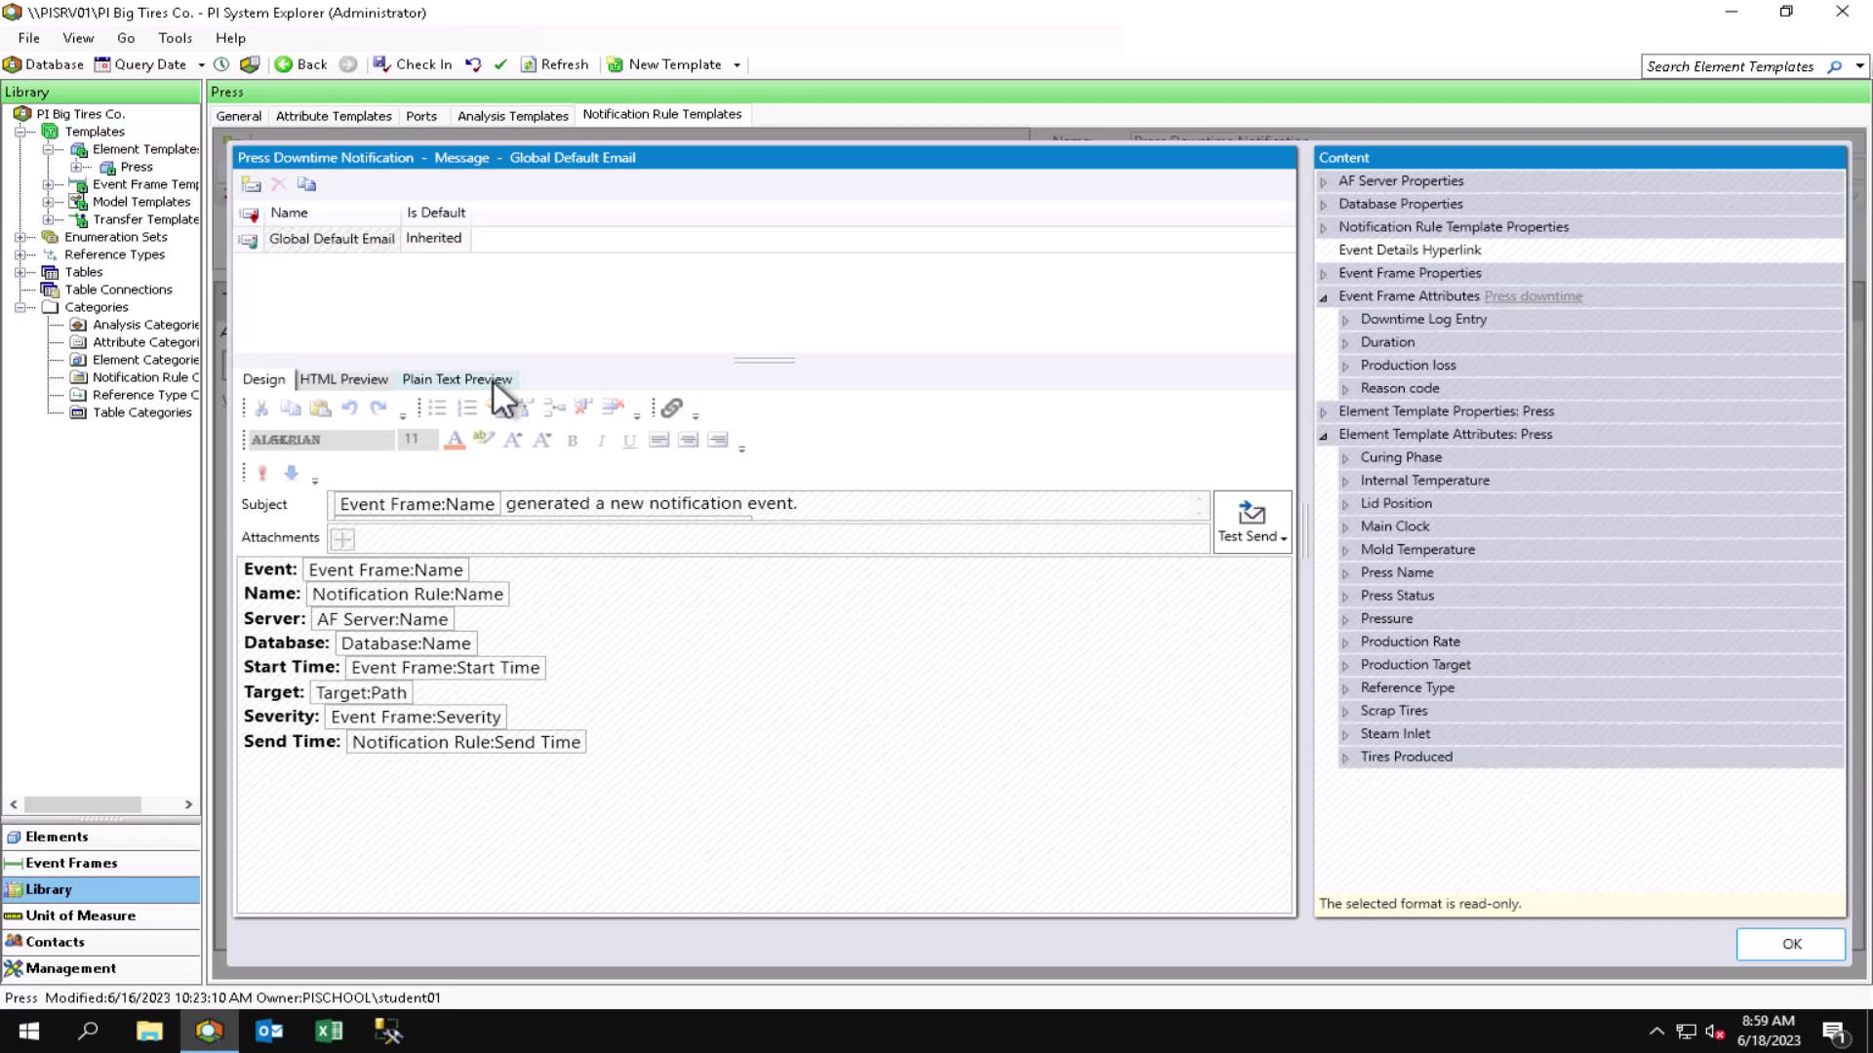
click(1793, 945)
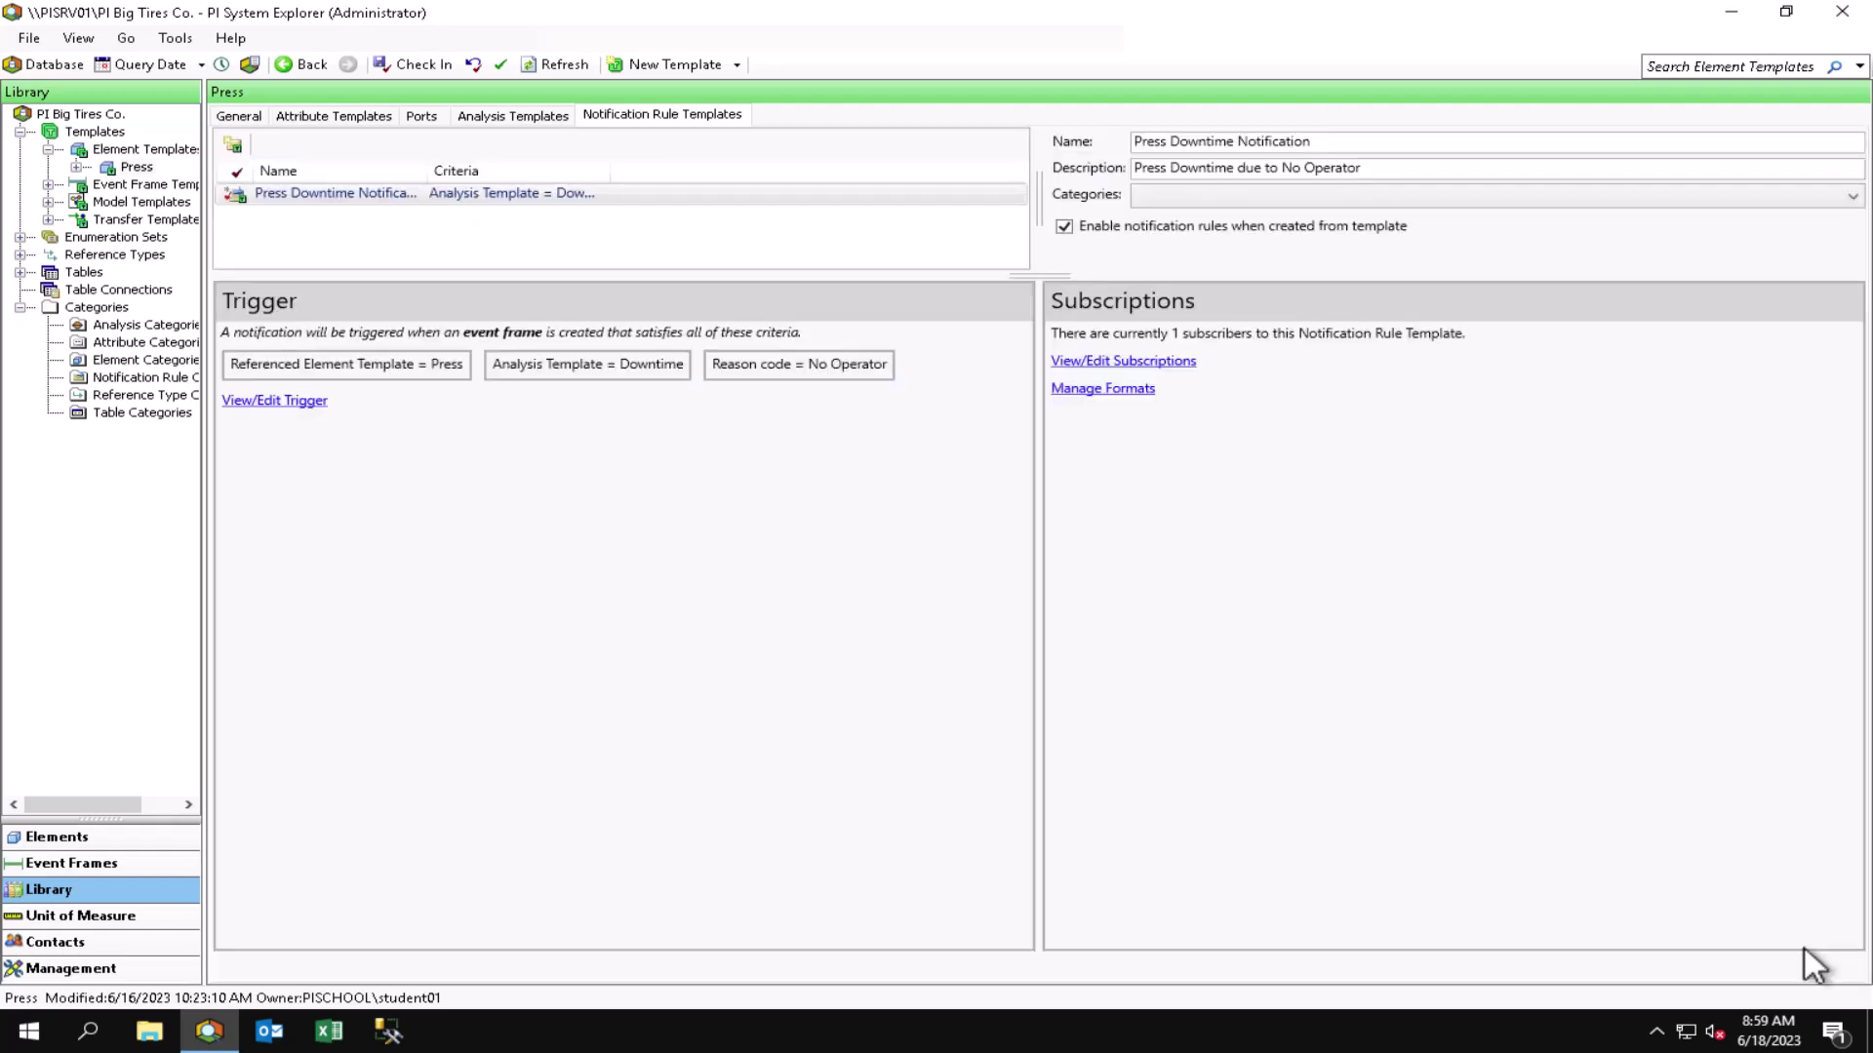
- Check in the new notification rule template and return to the Elements hierarchy
click(418, 66)
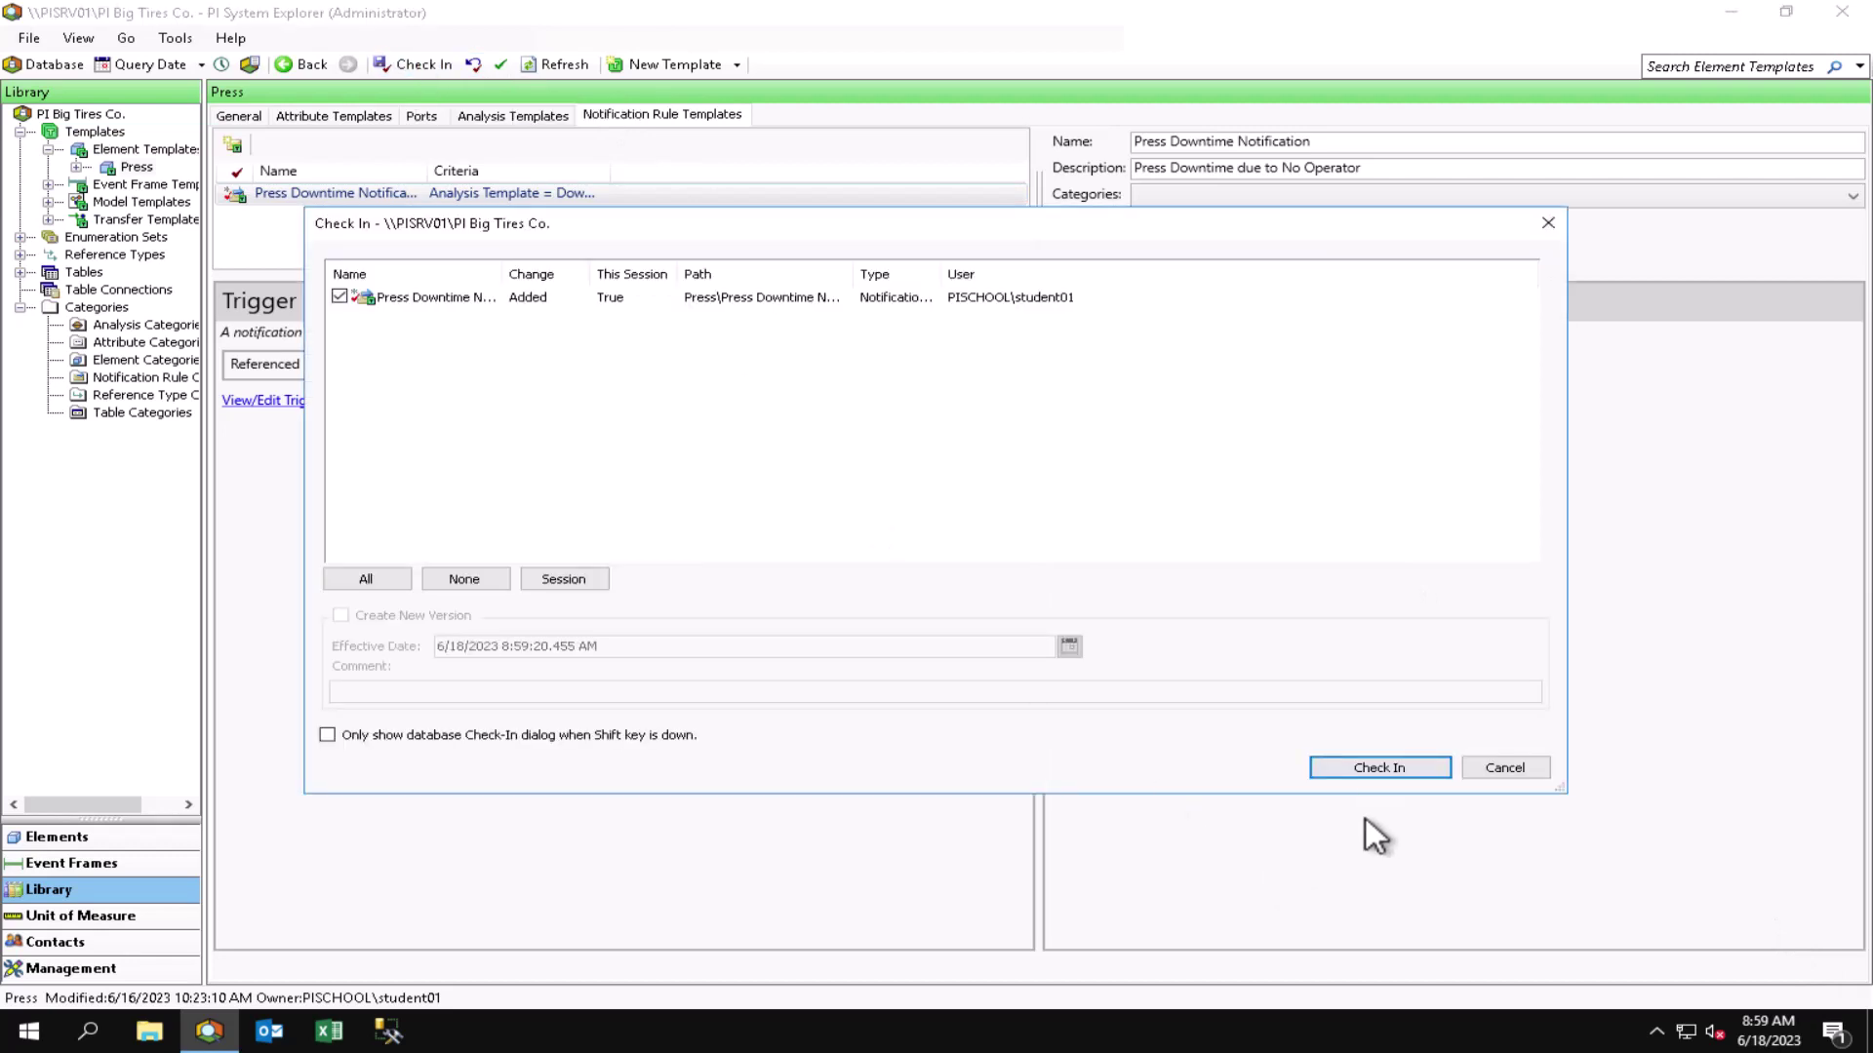
click(1379, 767)
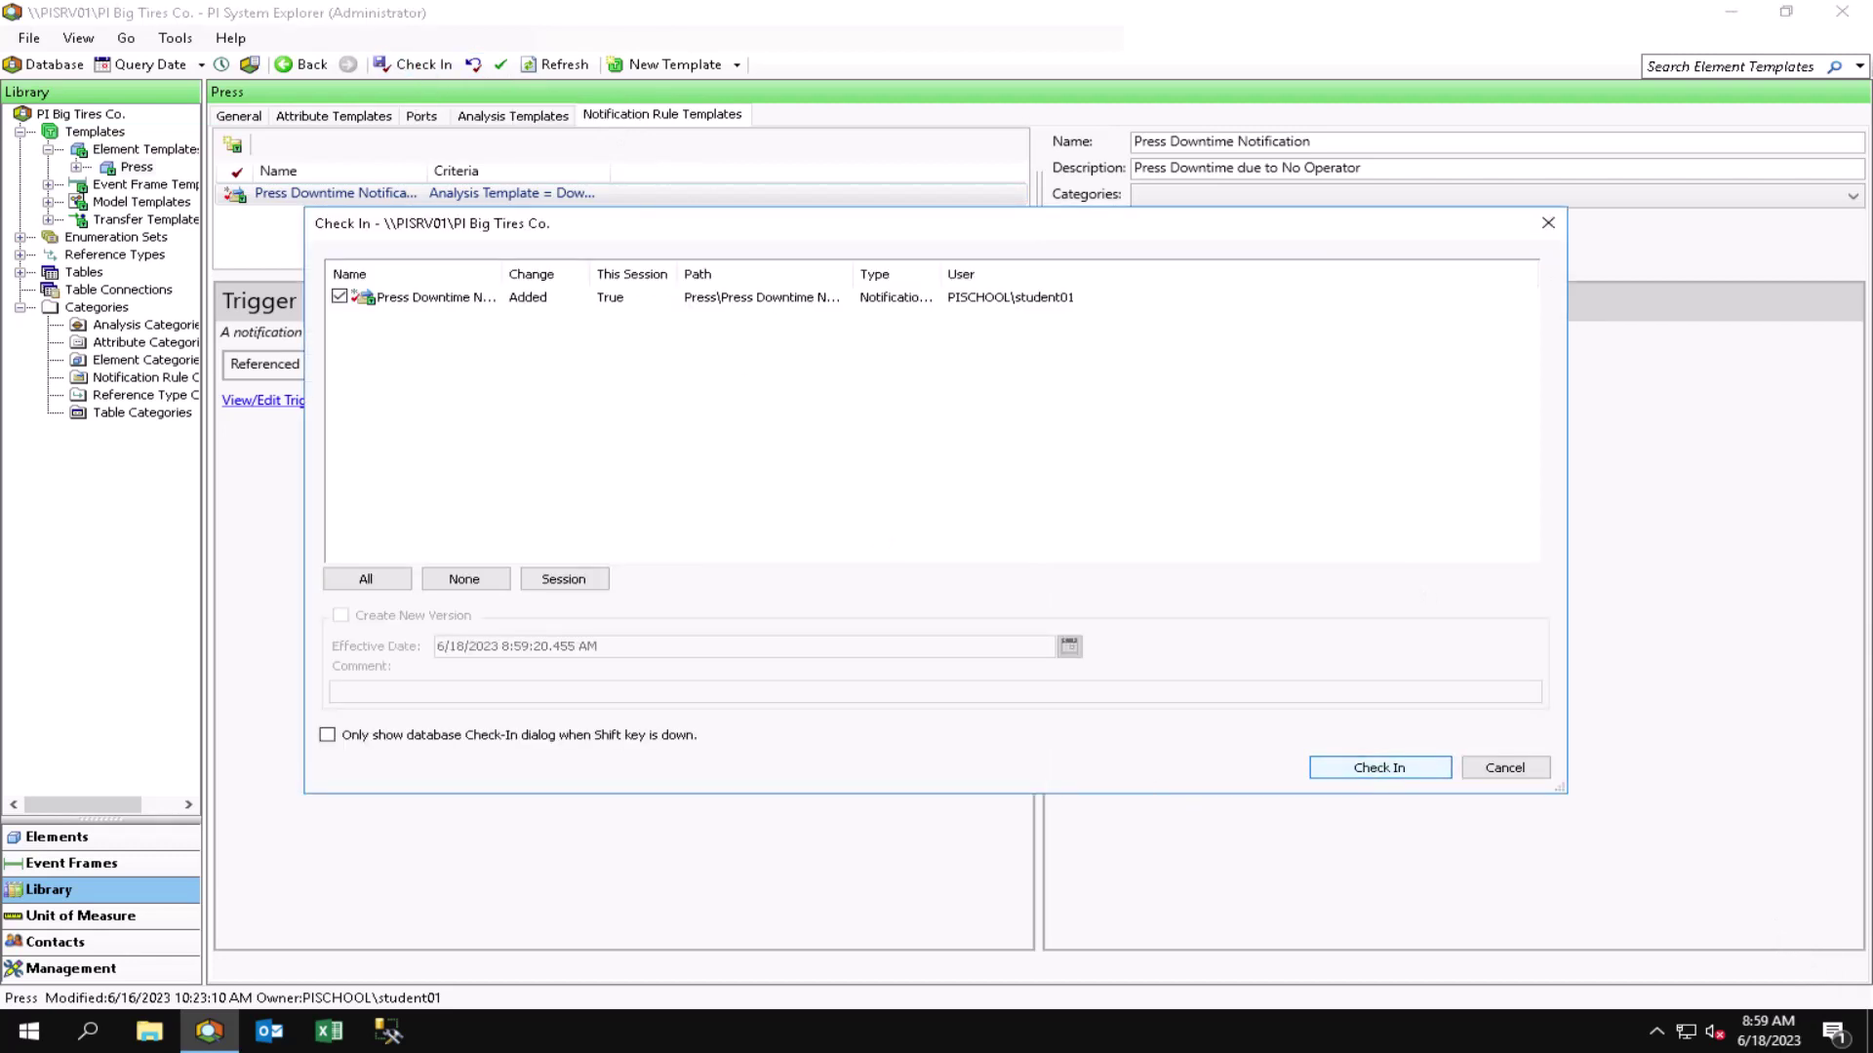
click(46, 840)
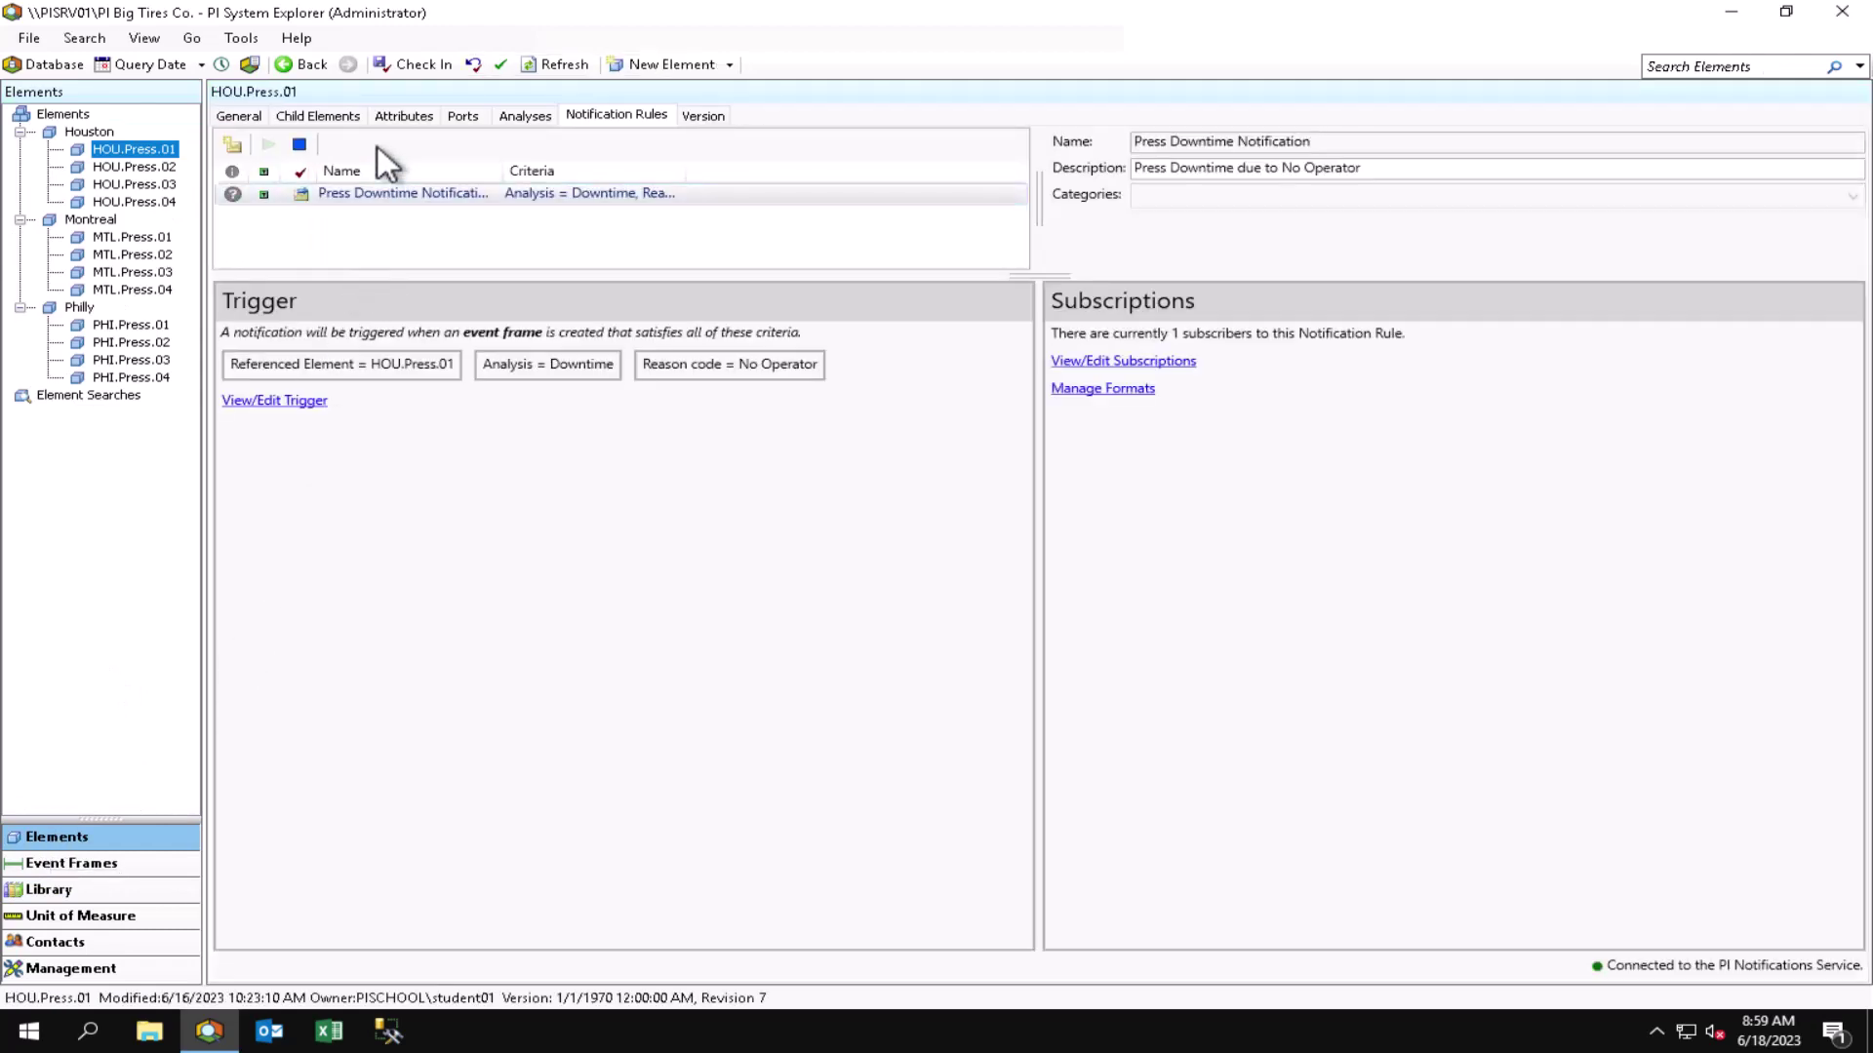
- List notification rules in Management, showing 12 enabled Press Downtime Notification rules
click(103, 965)
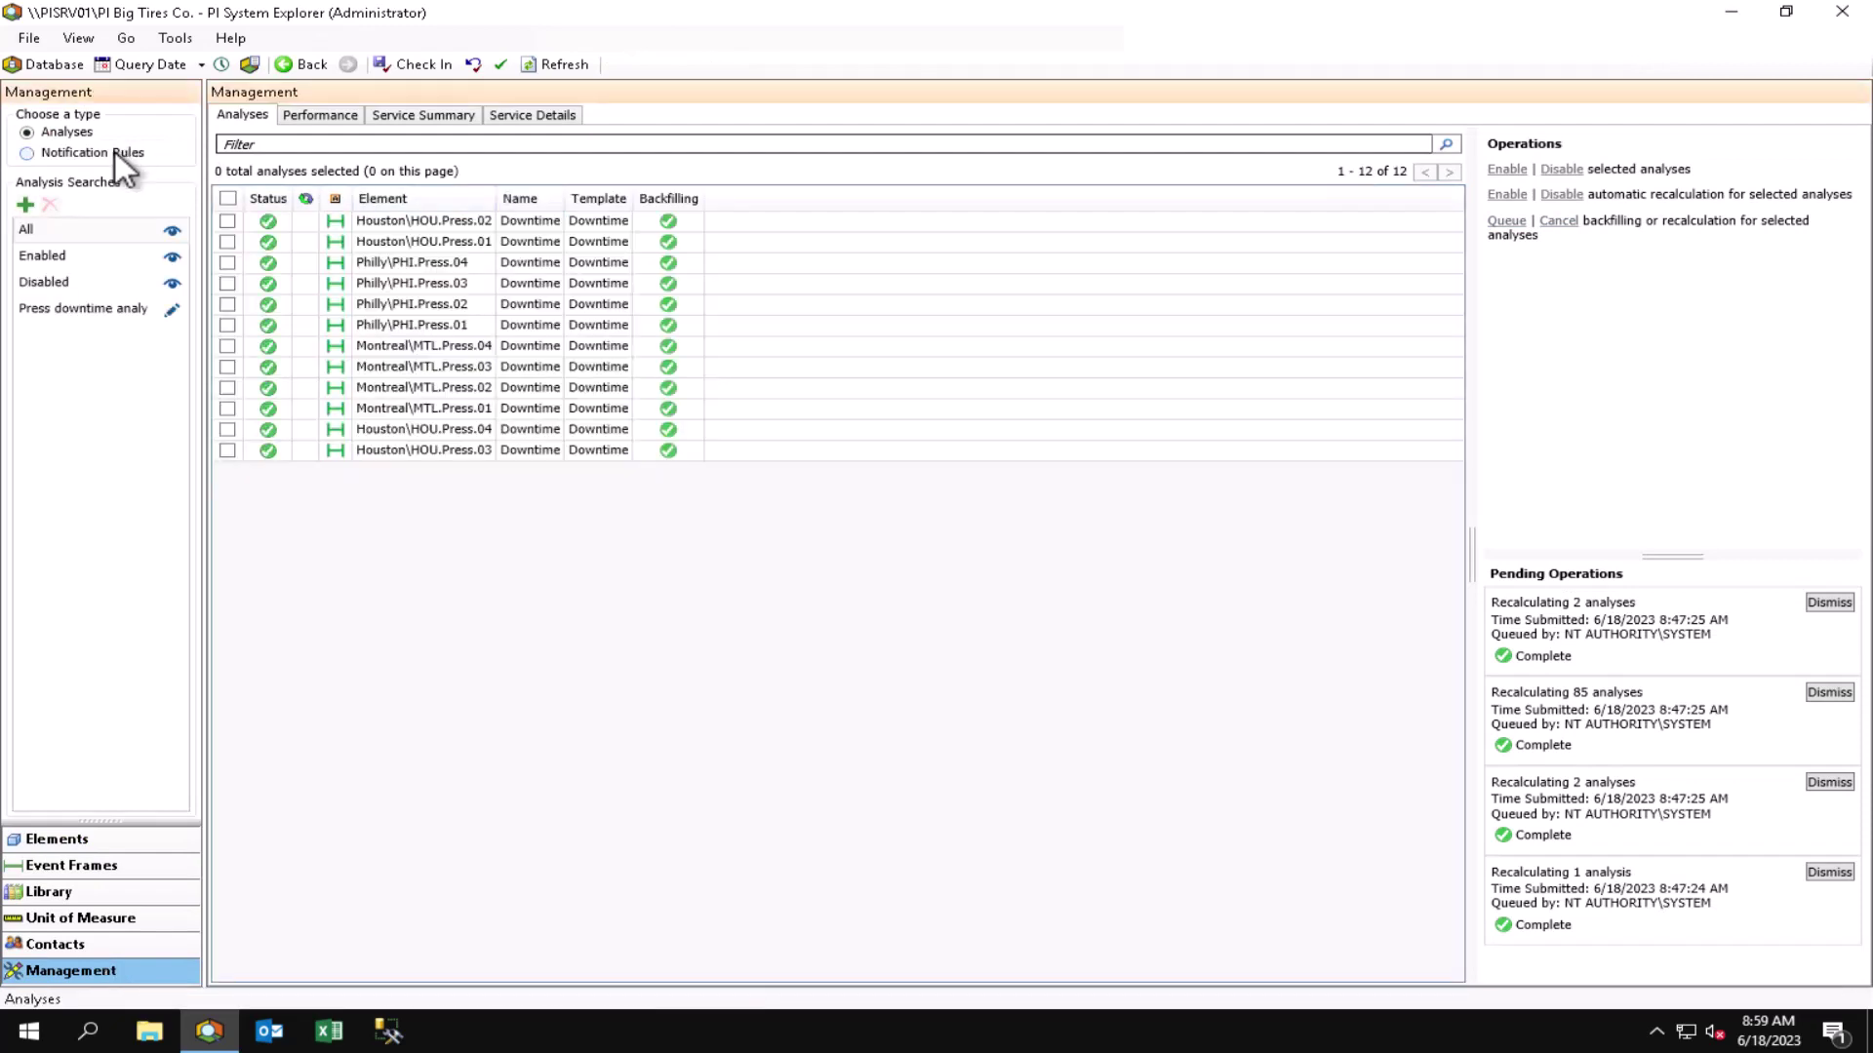
click(115, 151)
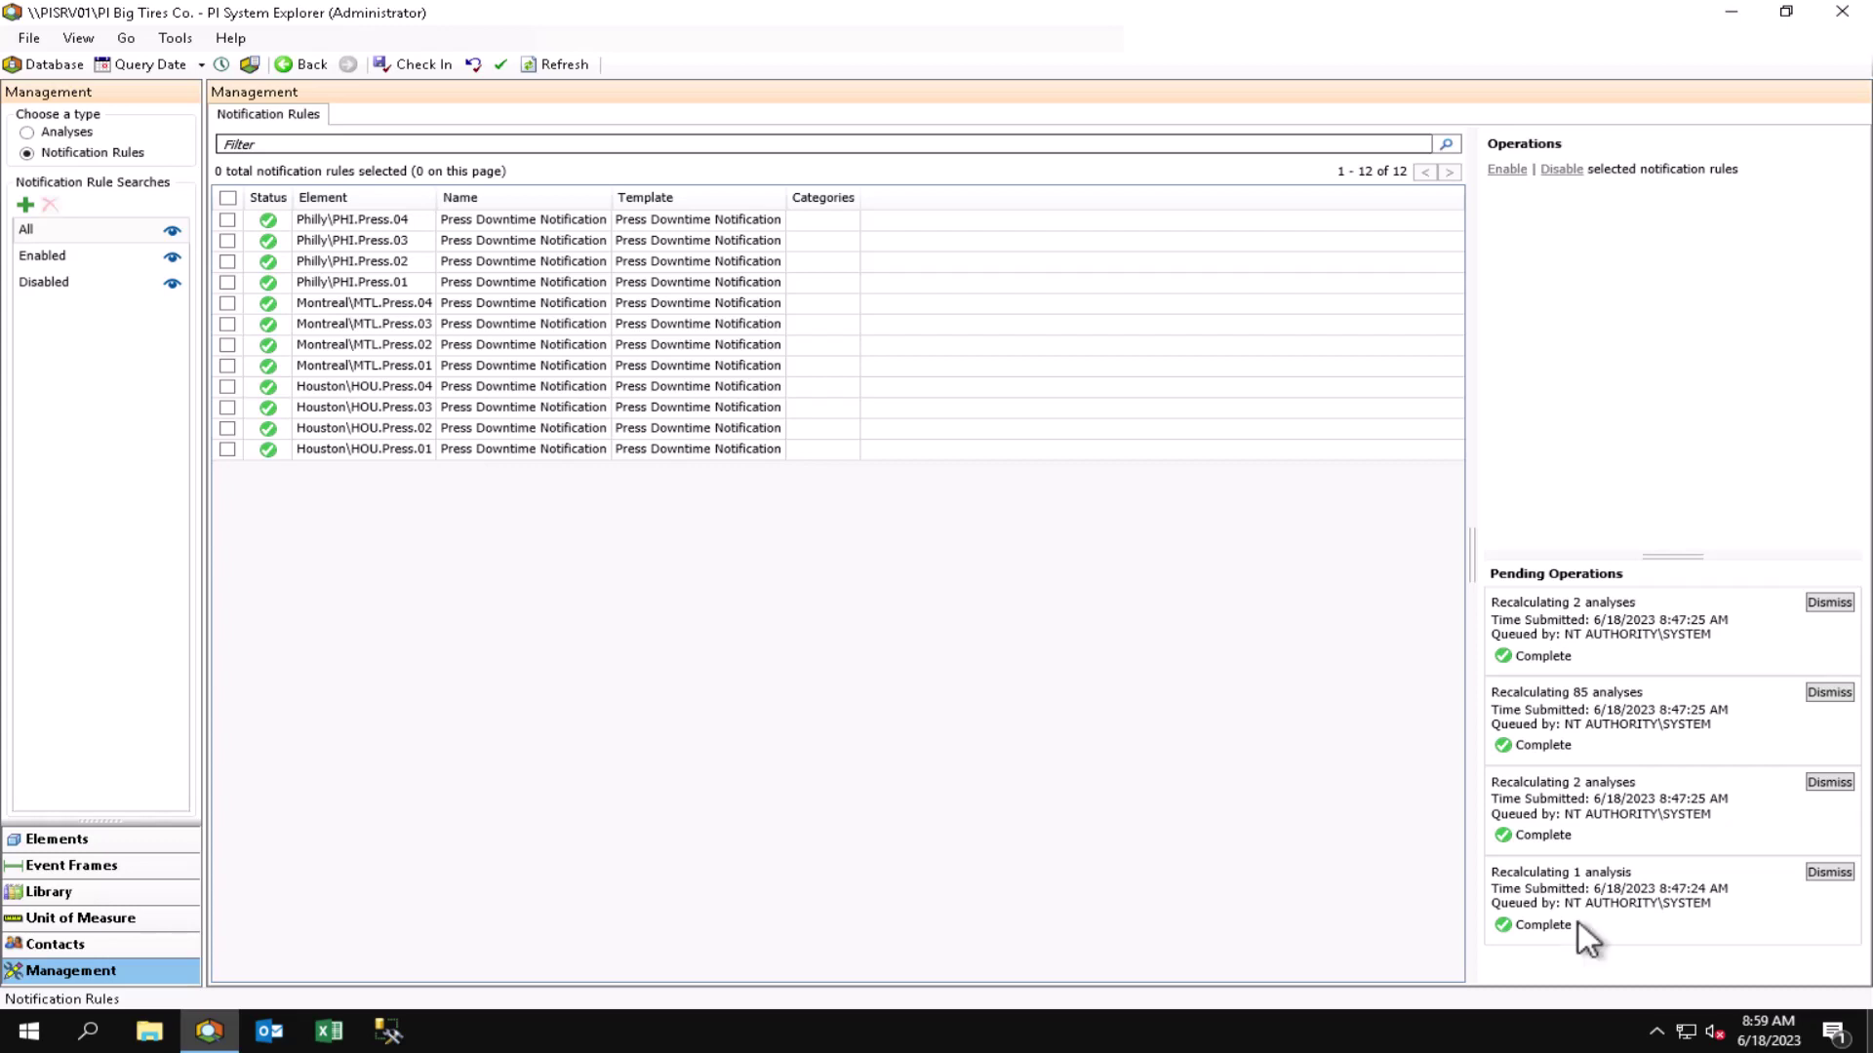
click(271, 1031)
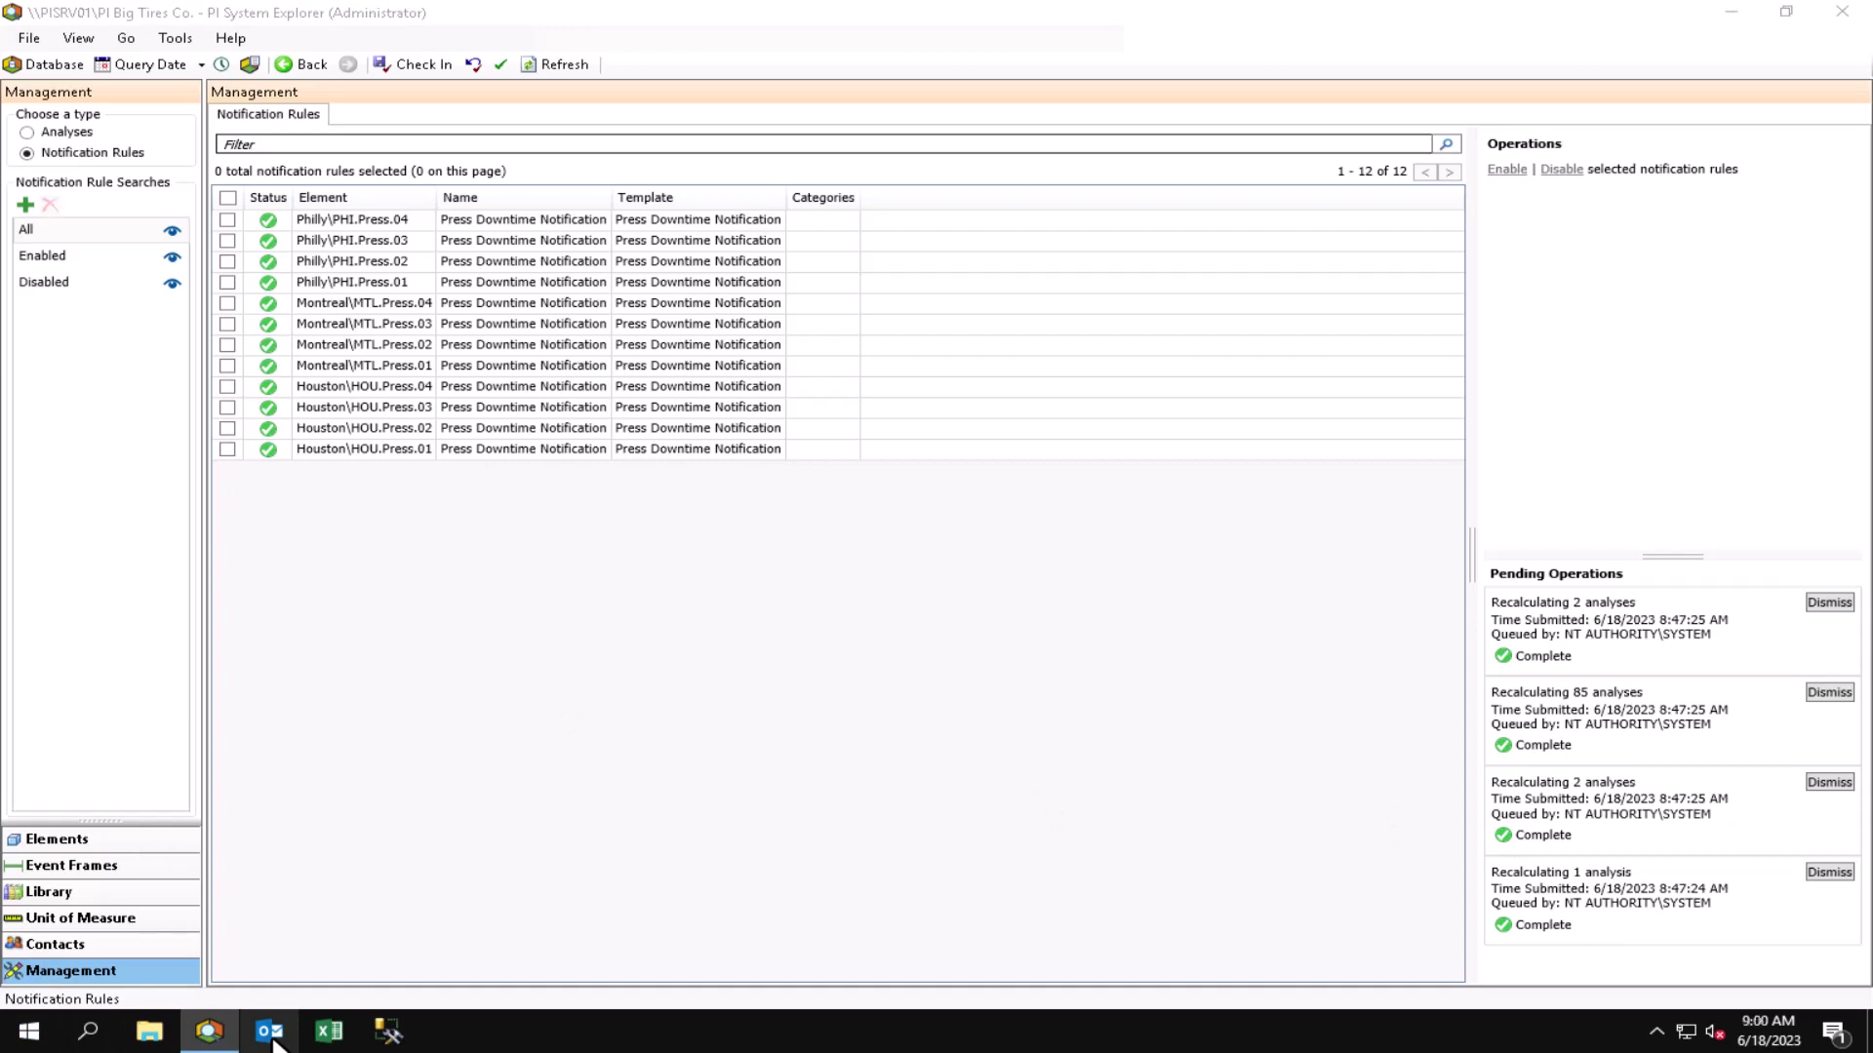